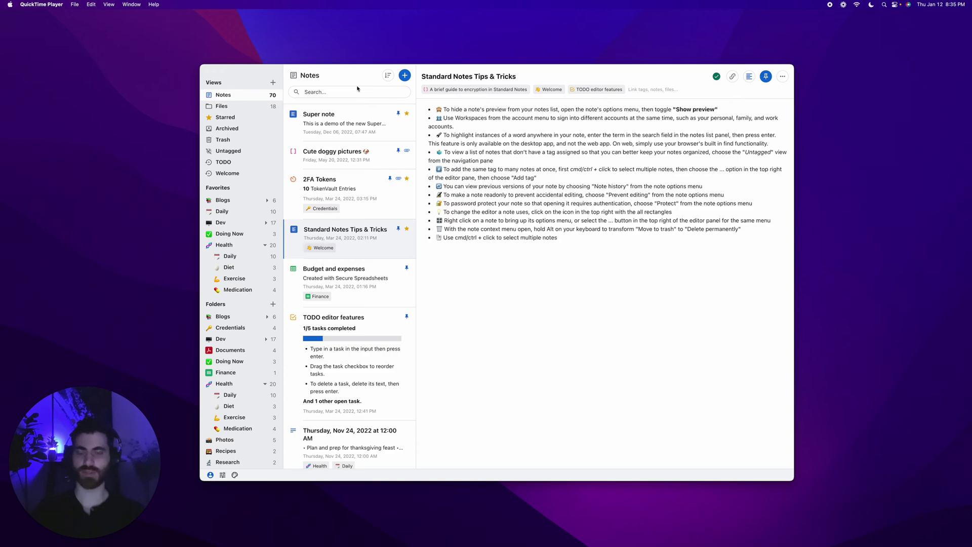
# - Create a new plain text note containing the line 'The plain text editor.'
pyautogui.click(405, 75)
pyautogui.write('The plain text editor.')
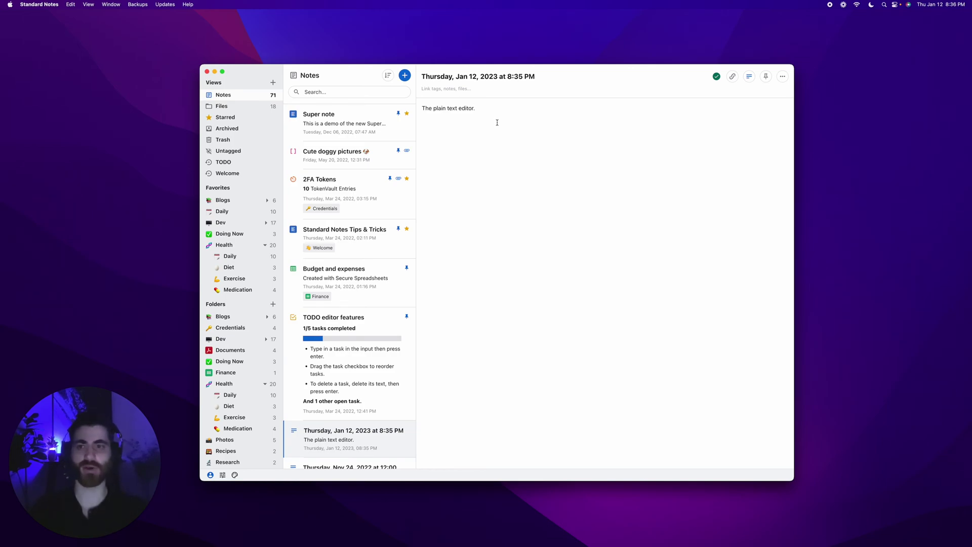
pyautogui.click(749, 76)
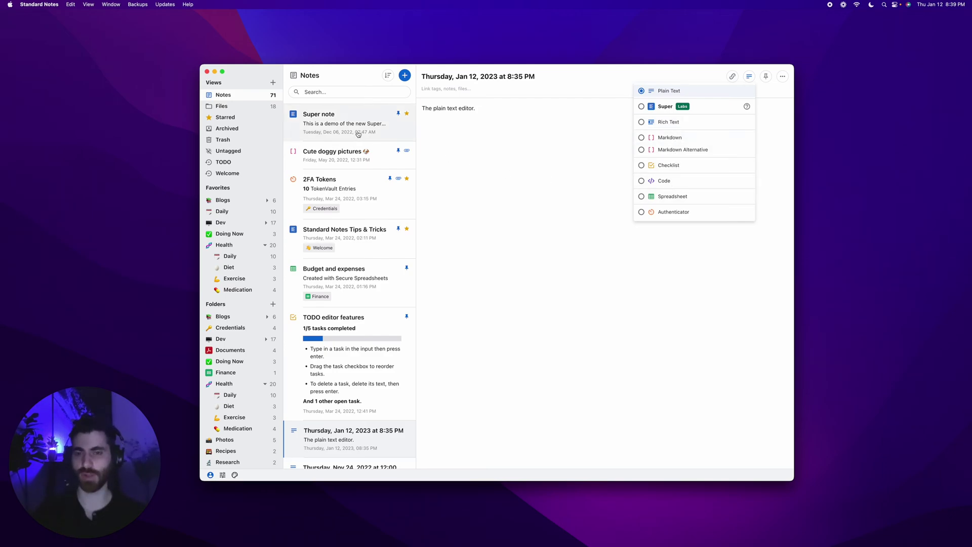
pyautogui.click(553, 221)
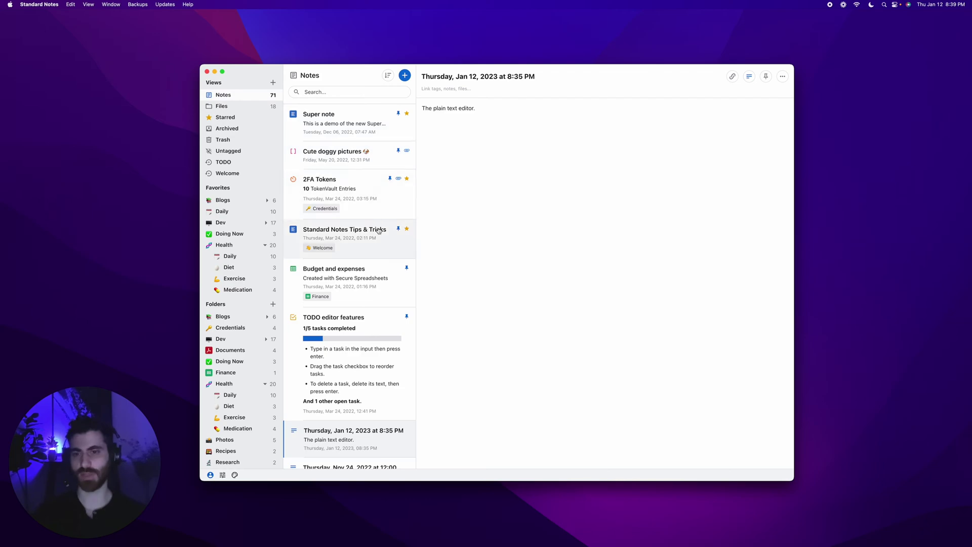
# - Open the TODO editor features note, browse its note types, and select 'Completed tasks'
pyautogui.click(348, 317)
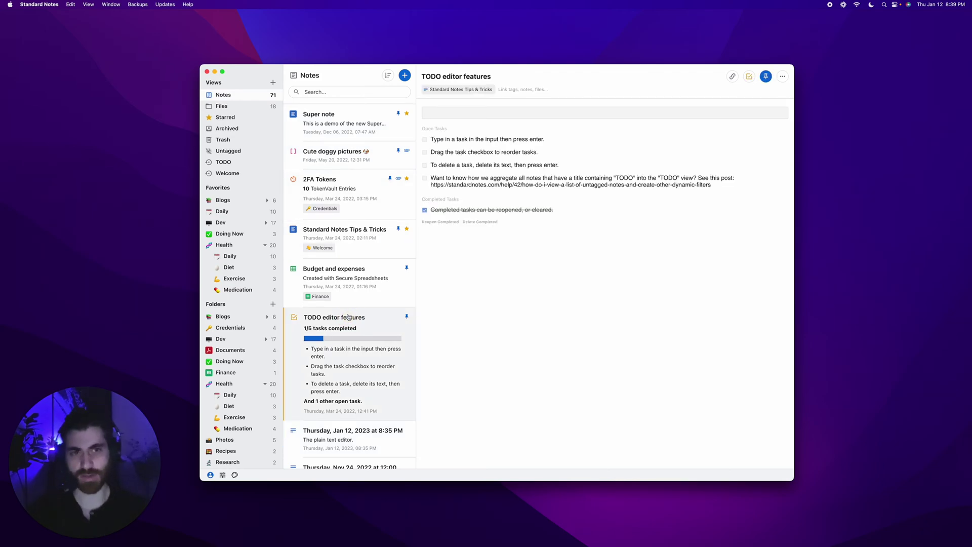
pyautogui.click(750, 78)
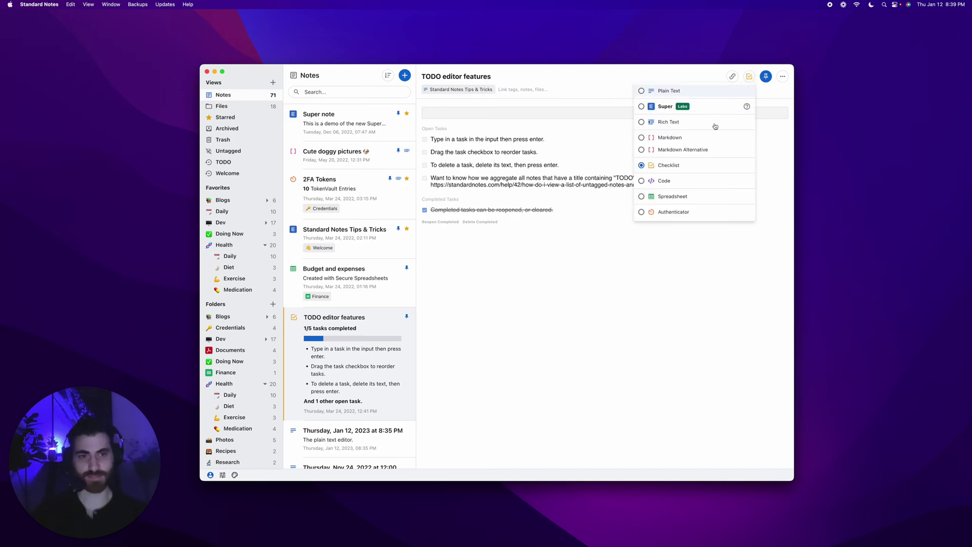
pyautogui.click(491, 174)
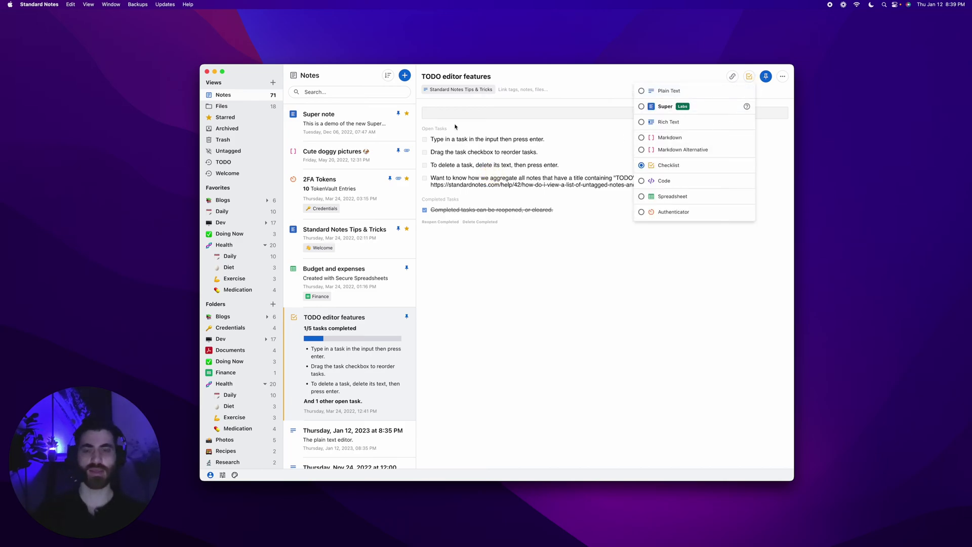
pyautogui.click(751, 77)
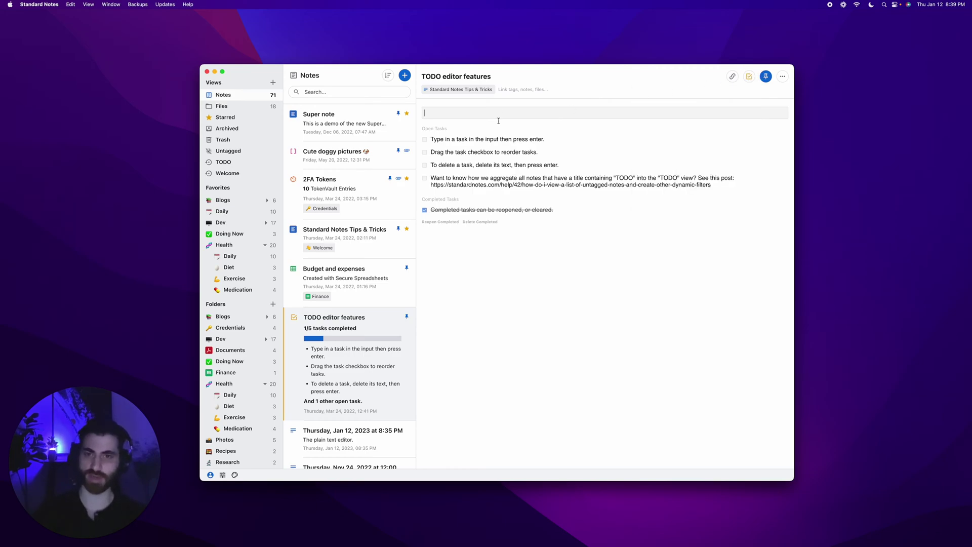
pyautogui.moveTo(431, 209); pyautogui.dragTo(476, 210)
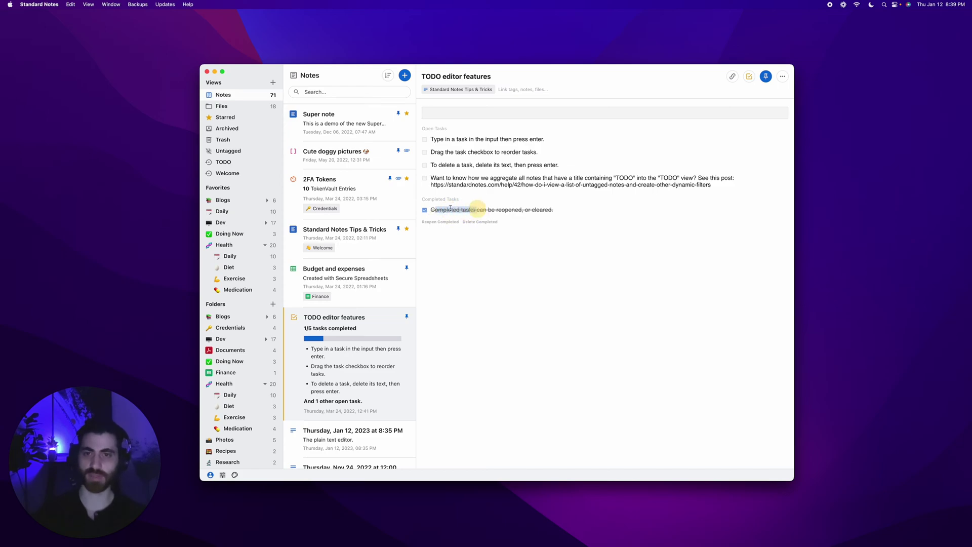
# - Add the task 'Record a video', move it lower, and mark it completed
pyautogui.click(451, 113)
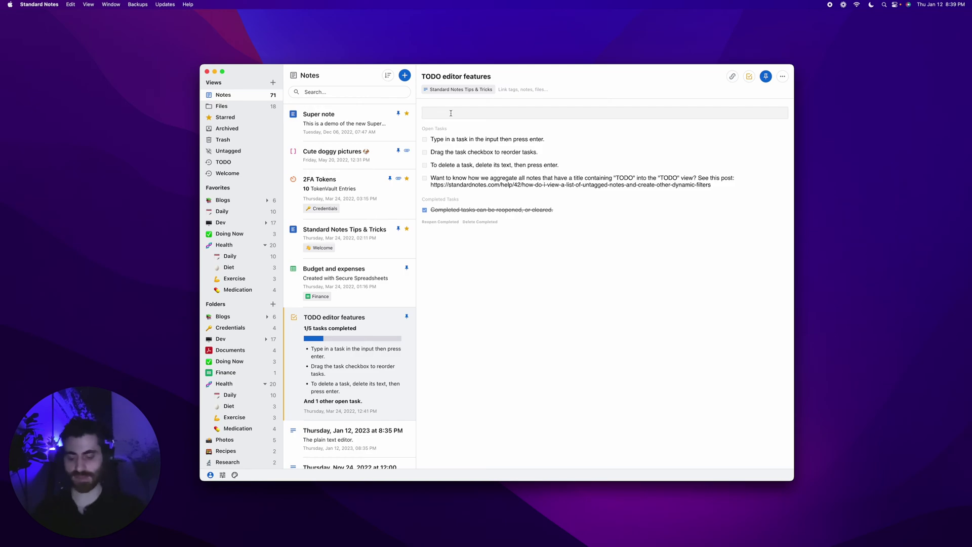
pyautogui.write('Record a video')
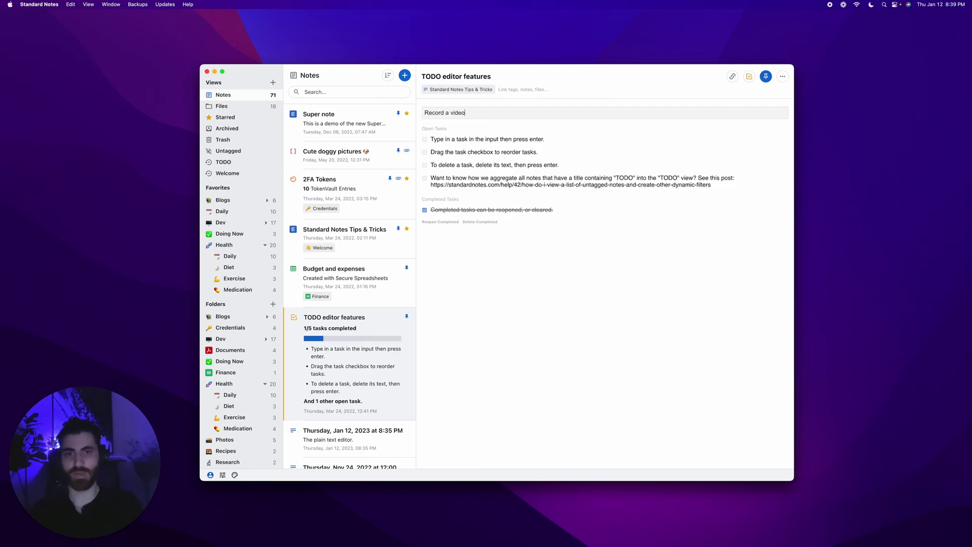
pyautogui.press('Return')
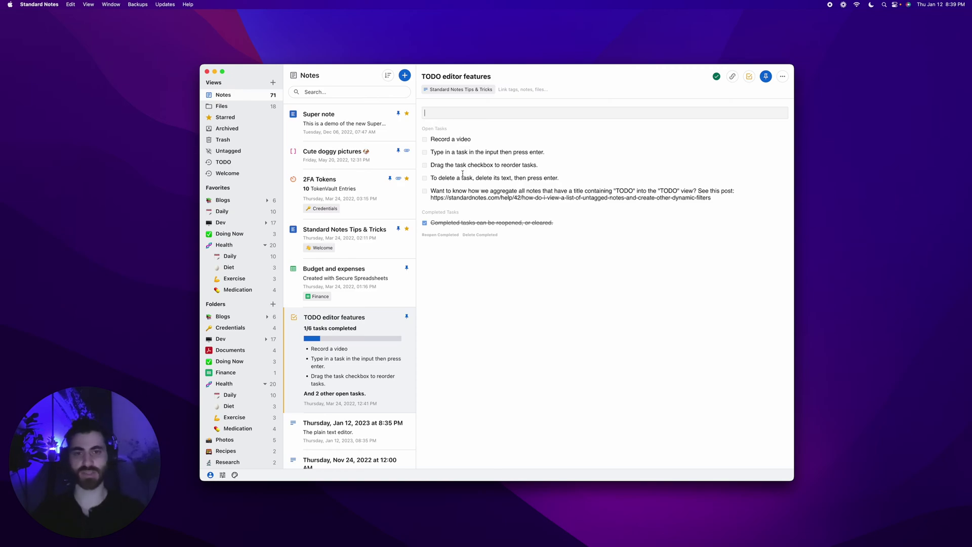
pyautogui.moveTo(424, 140); pyautogui.dragTo(426, 171)
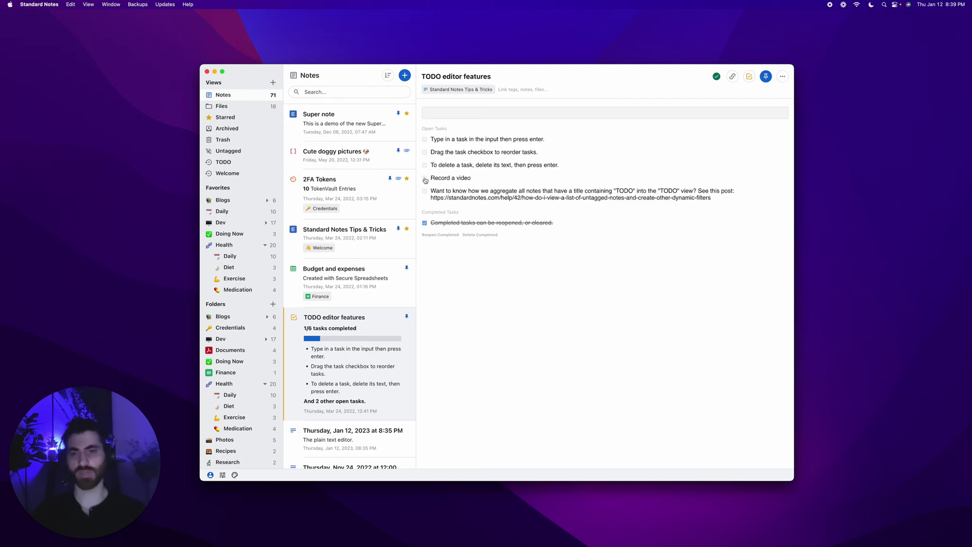
pyautogui.click(424, 178)
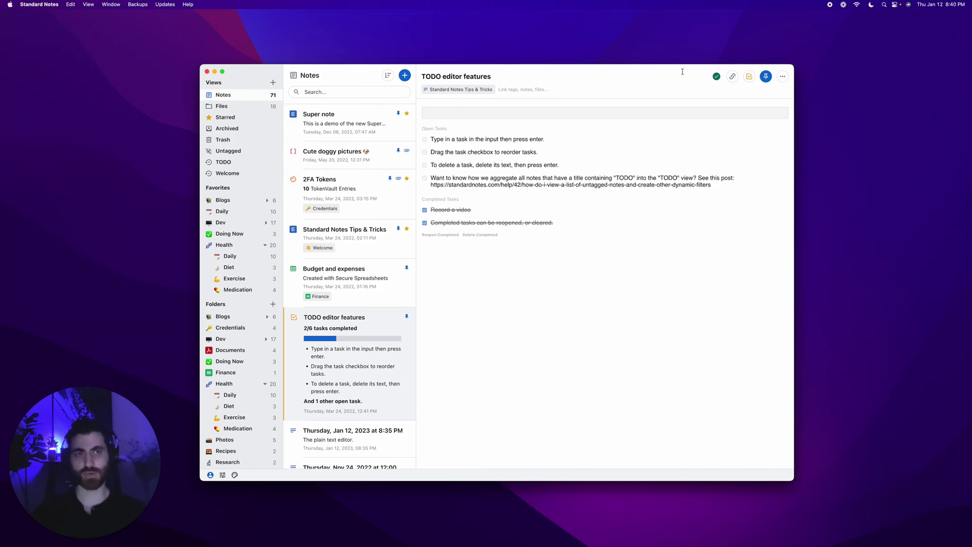
# - Hide the TODO note's preview, then toggle list-wide note previews off and back on
pyautogui.click(784, 78)
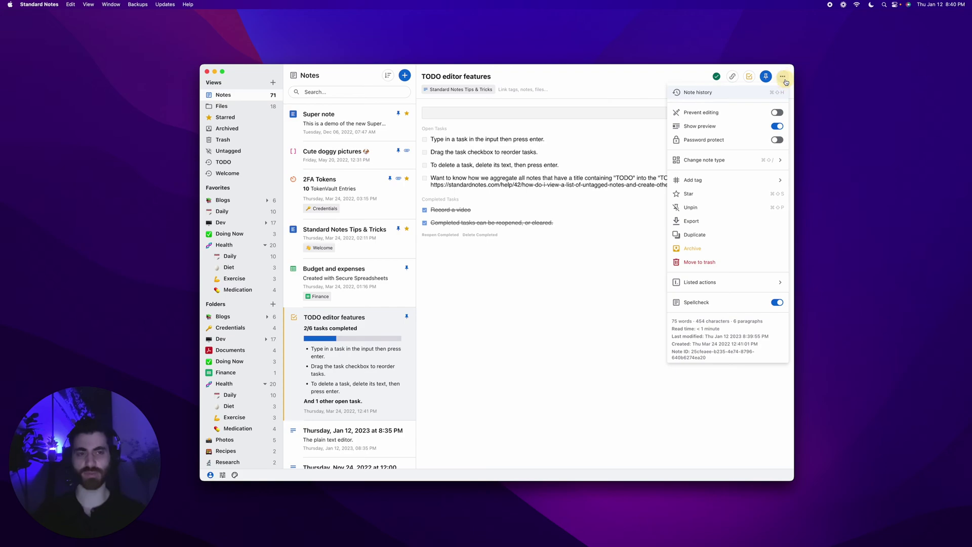
pyautogui.click(779, 126)
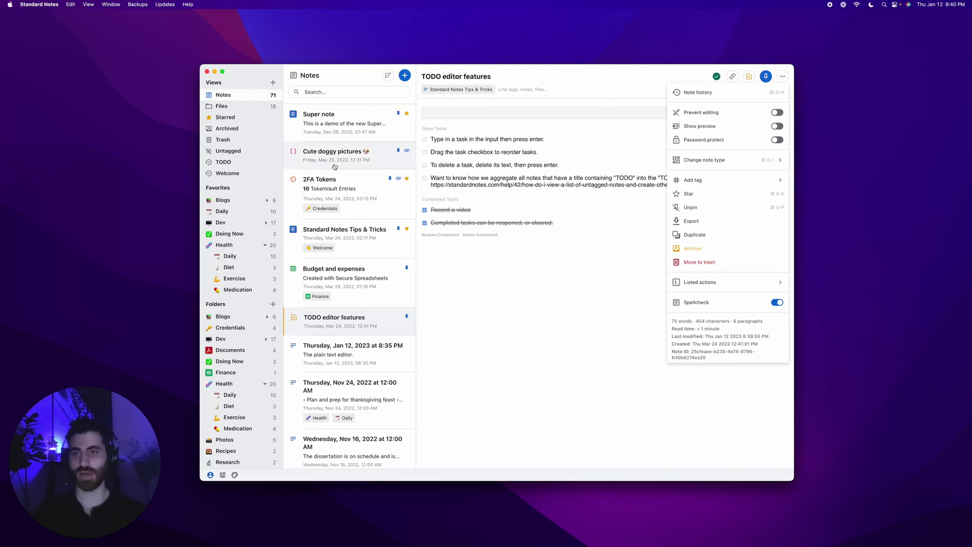
pyautogui.click(388, 76)
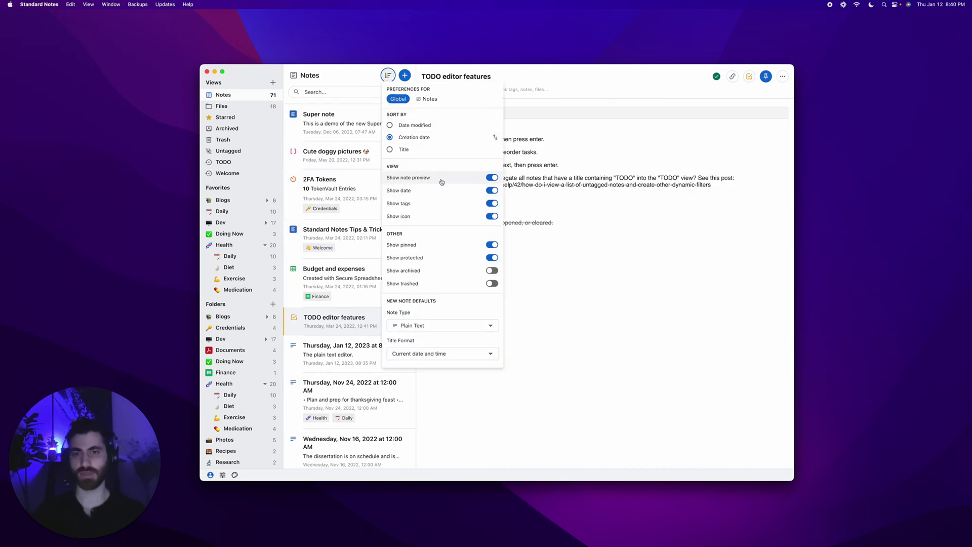
pyautogui.click(494, 178)
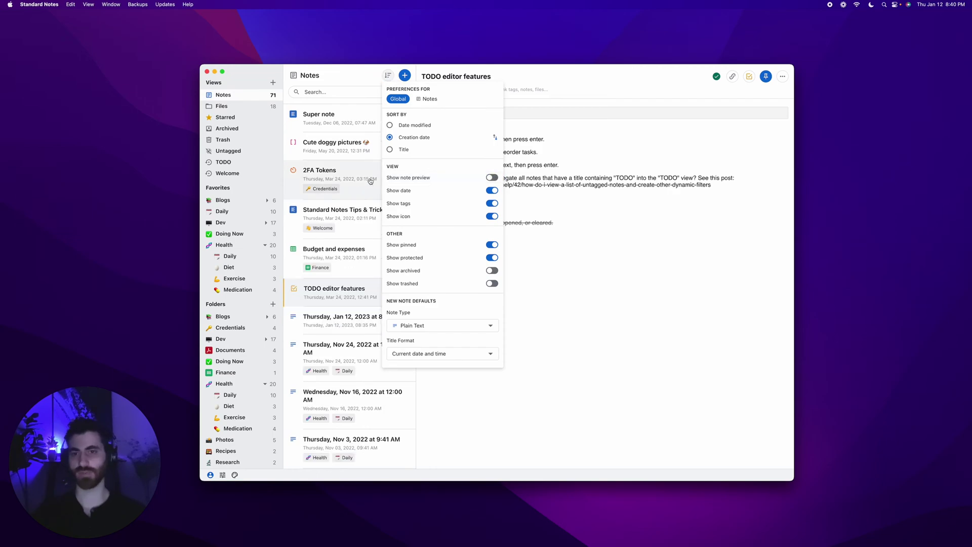
pyautogui.click(492, 178)
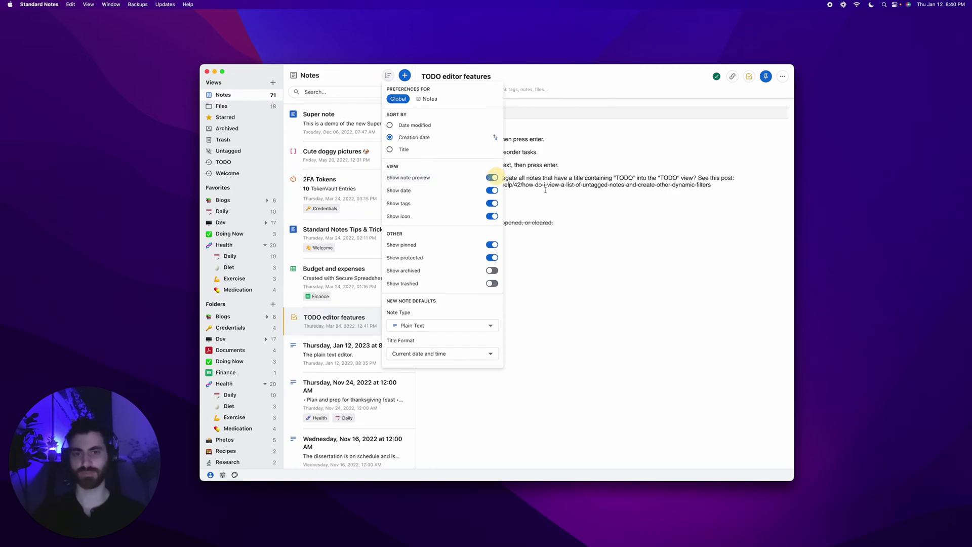
# - Open the Budget and expenses note and inspect the Total INCOME formula in cell C11
pyautogui.click(388, 75)
pyautogui.click(368, 283)
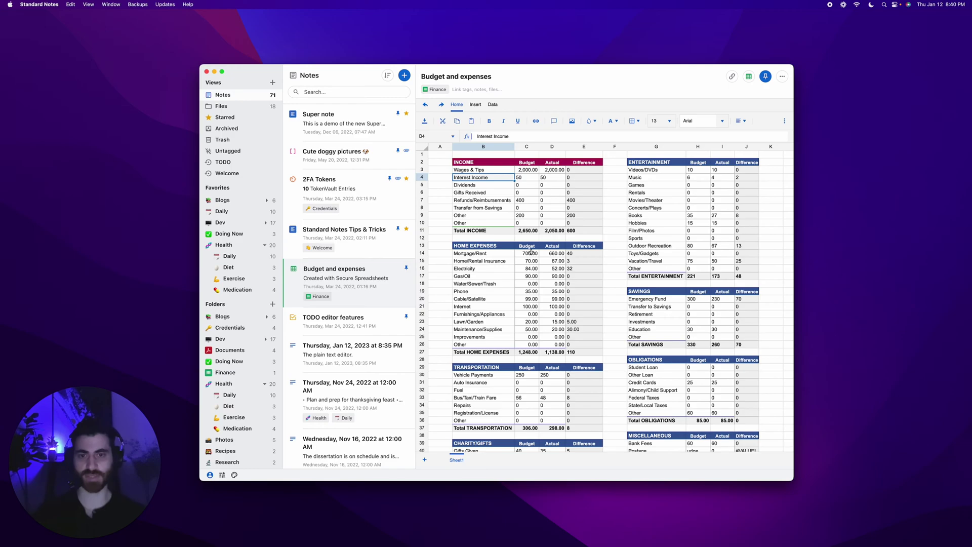
pyautogui.scroll(-1, 529, 253)
pyautogui.click(527, 231)
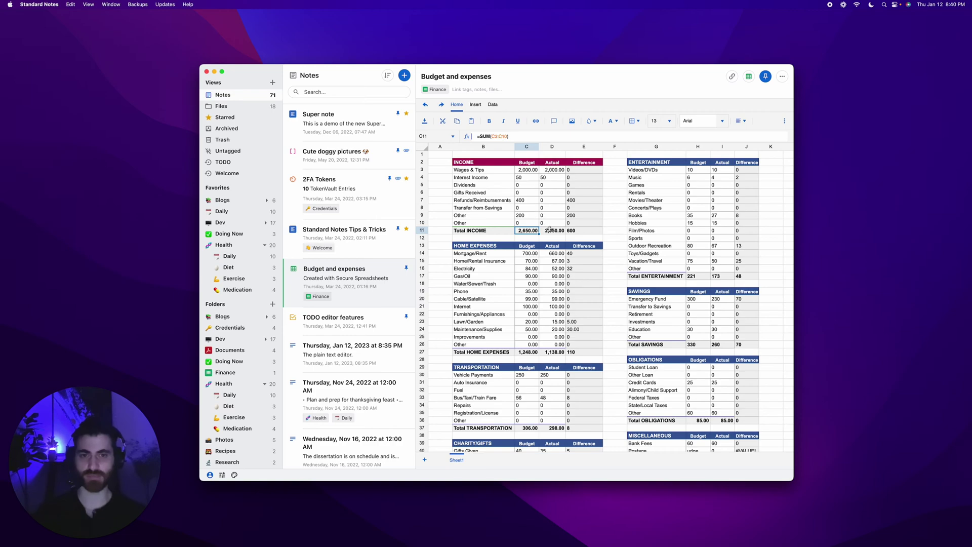
pyautogui.click(784, 121)
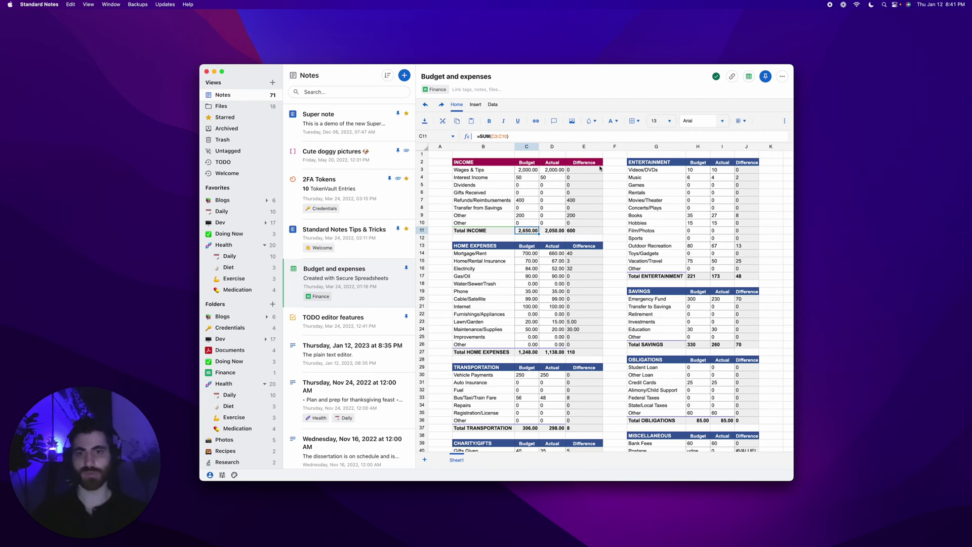
# - Open 2FA Tokens, copy the AWS code and Twitter secret, and move Coinbase below Binance
pyautogui.click(351, 195)
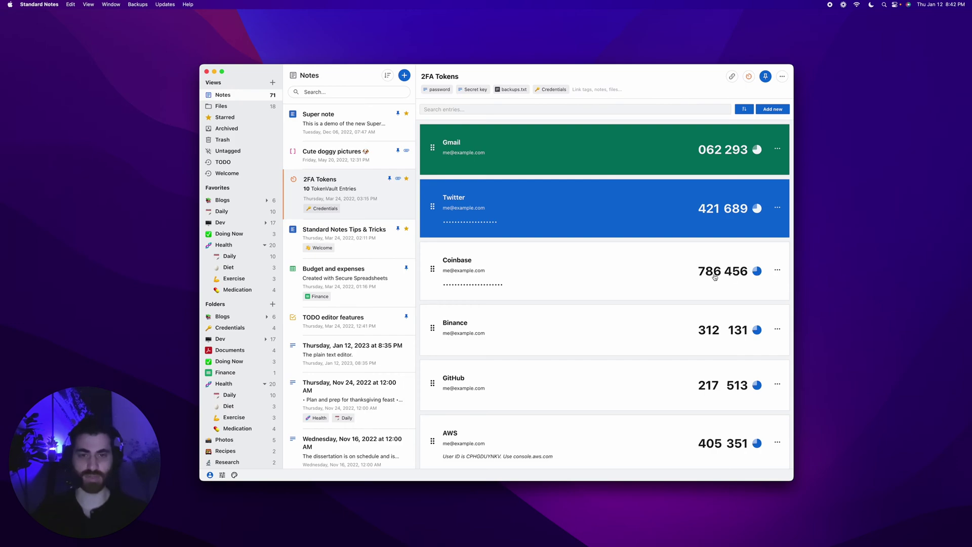
pyautogui.scroll(-5, 638, 282)
pyautogui.scroll(5, 637, 282)
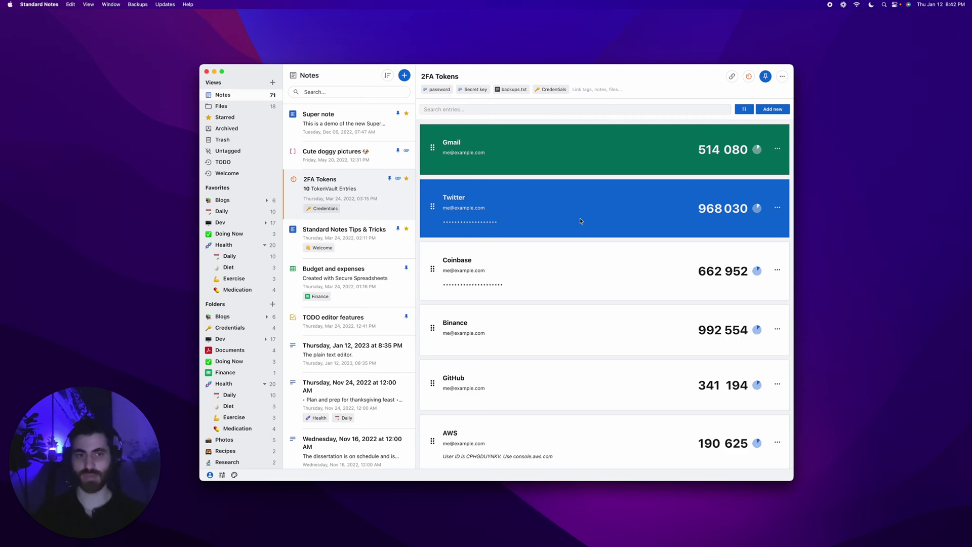
pyautogui.click(578, 455)
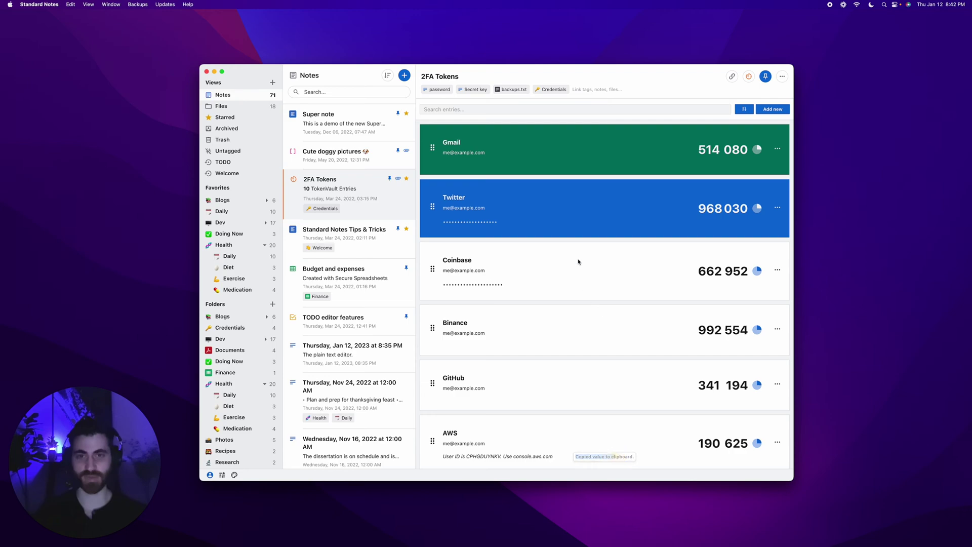
pyautogui.click(579, 210)
pyautogui.click(481, 222)
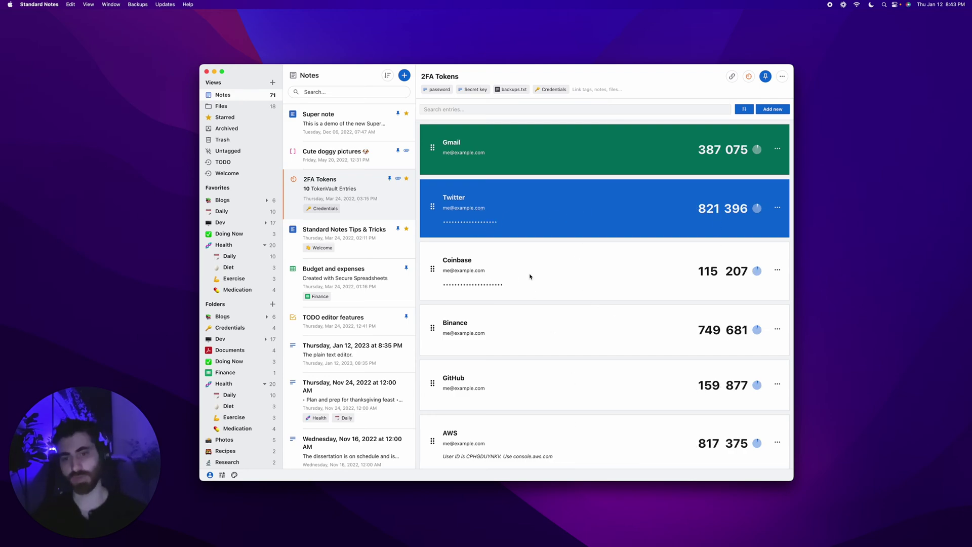
pyautogui.moveTo(439, 272); pyautogui.dragTo(434, 327)
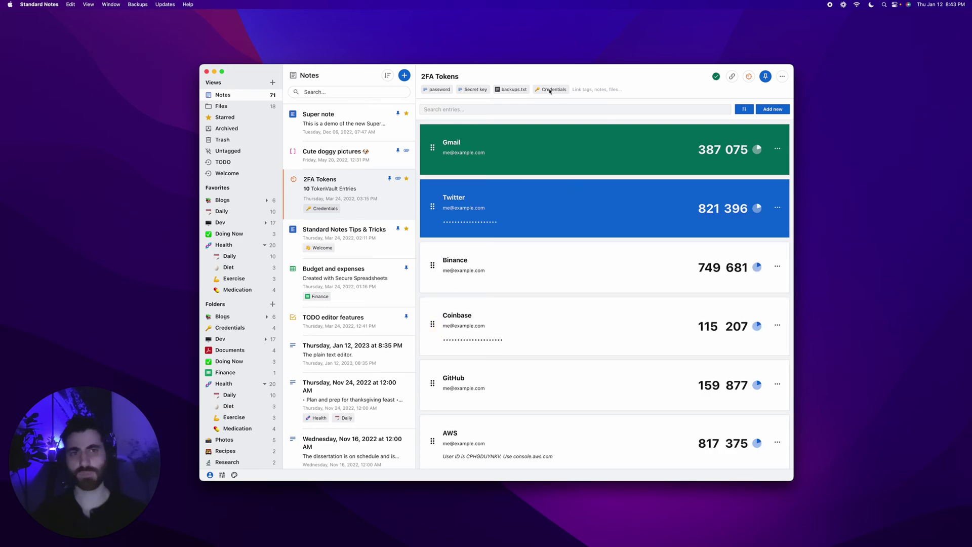
# - Open and close the note-type list for the Markdown Pro sampler note
pyautogui.click(748, 76)
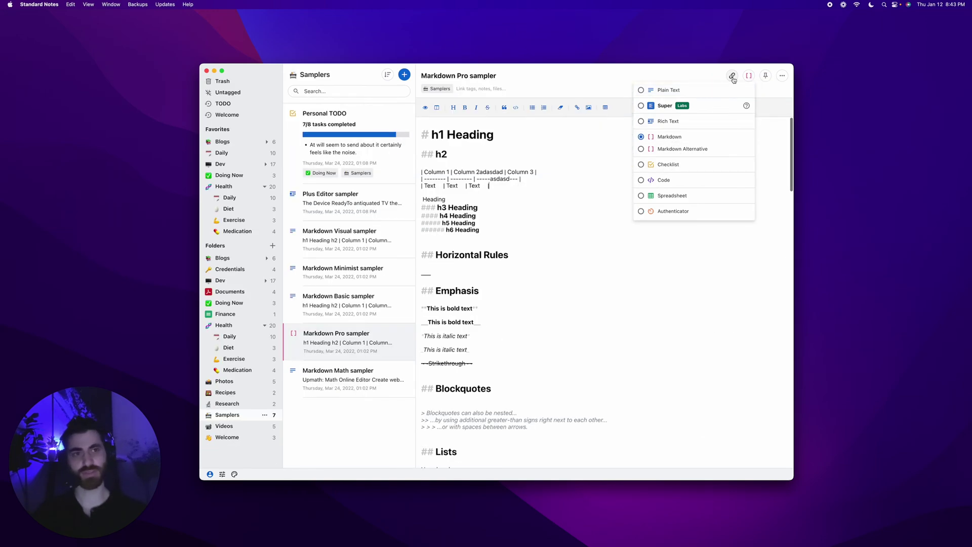
pyautogui.click(528, 232)
pyautogui.scroll(-3, 528, 232)
pyautogui.scroll(-10, 528, 232)
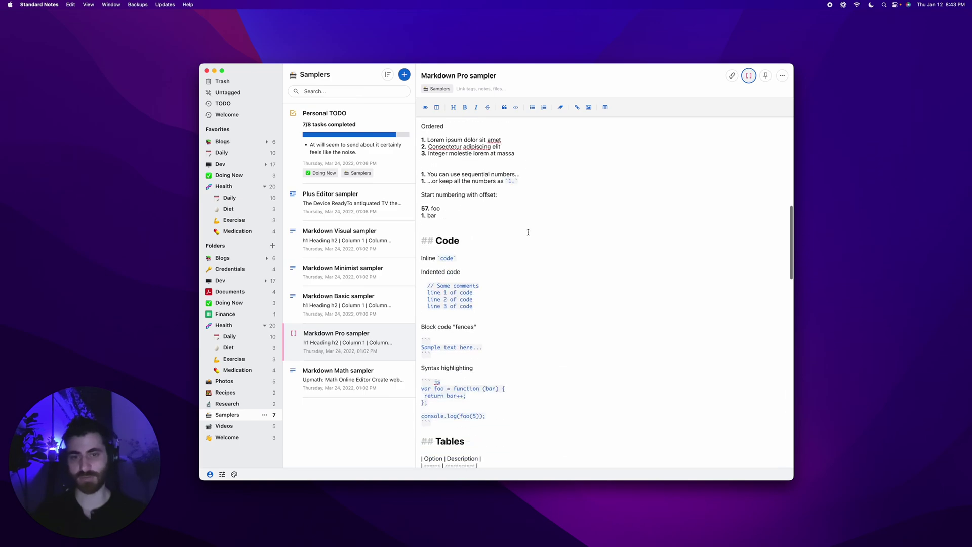
pyautogui.scroll(12, 528, 232)
# - Turn off spellcheck for the Markdown Pro sampler note
pyautogui.click(782, 76)
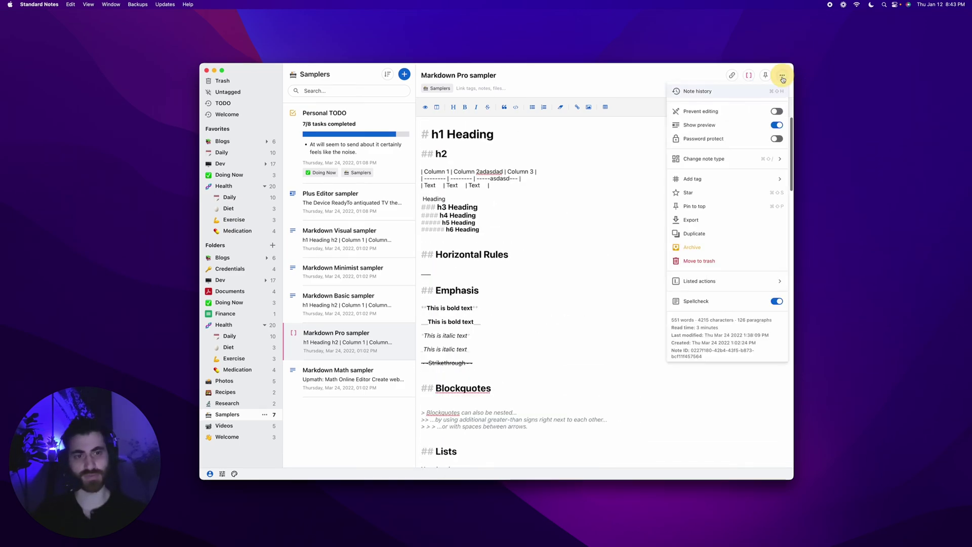
pyautogui.click(775, 301)
pyautogui.click(551, 250)
pyautogui.scroll(-1, 480, 238)
pyautogui.scroll(1, 455, 231)
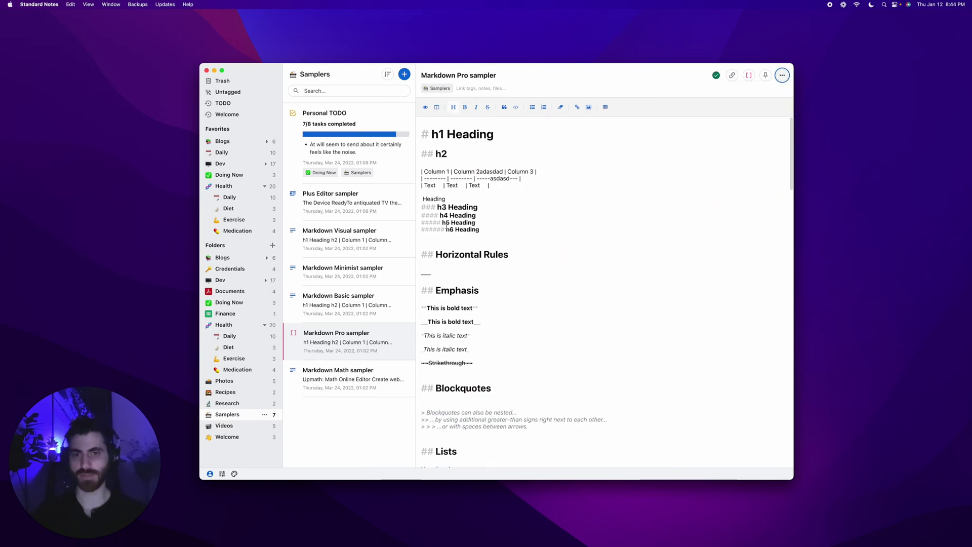
pyautogui.scroll(-2, 443, 331)
pyautogui.scroll(-5, 442, 331)
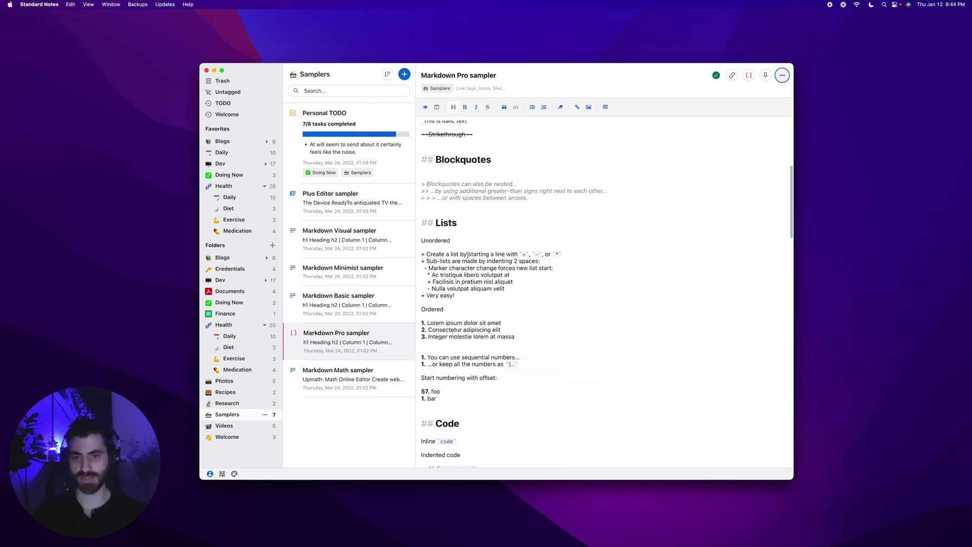
pyautogui.scroll(-10, 467, 255)
pyautogui.scroll(15, 444, 235)
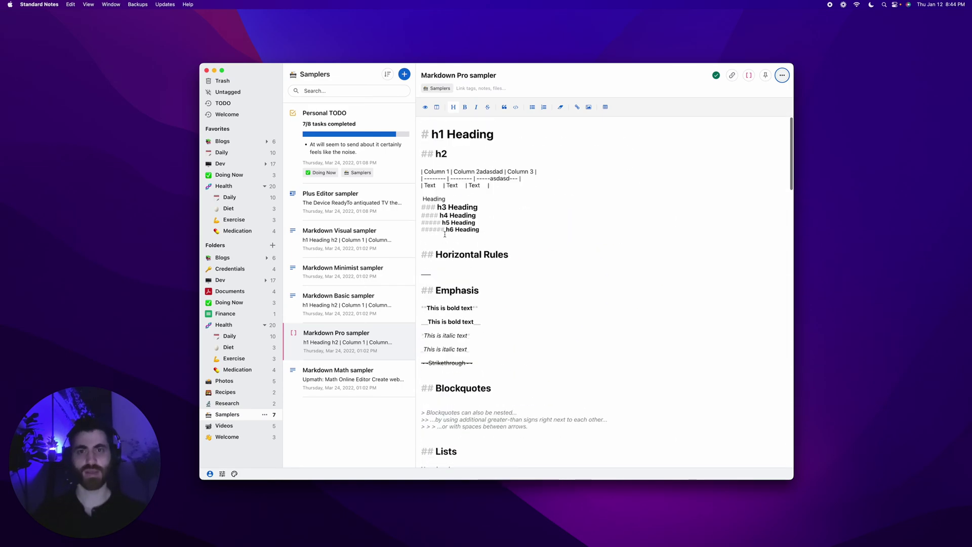
# - Try split and preview-only views, then select and deselect 'Horizontal' in the heading
pyautogui.click(437, 109)
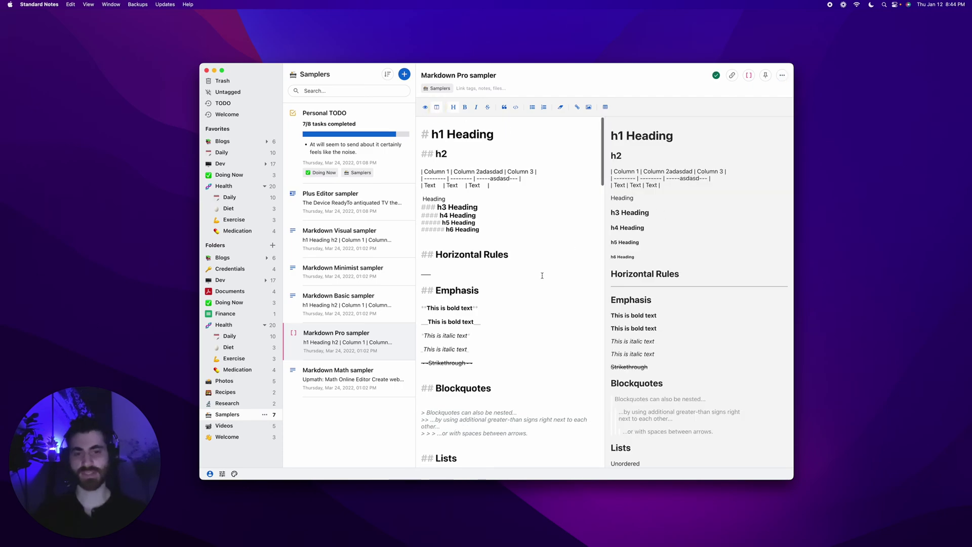
pyautogui.scroll(-5, 551, 274)
pyautogui.scroll(5, 506, 228)
pyautogui.click(425, 107)
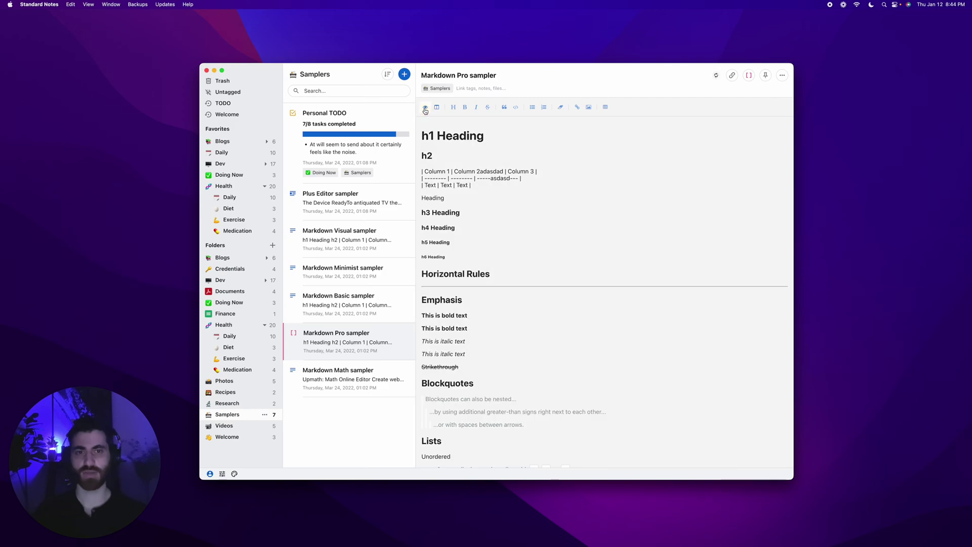
pyautogui.click(425, 107)
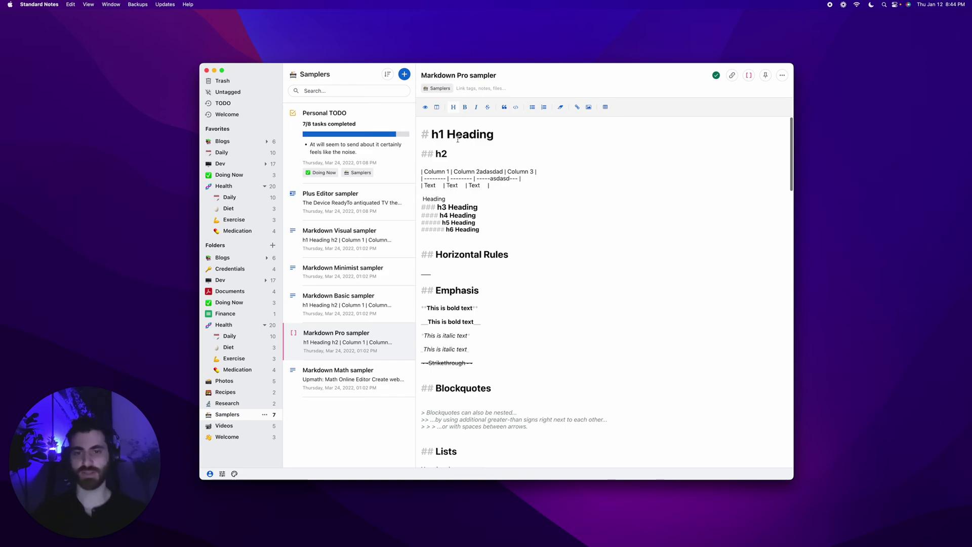
pyautogui.click(514, 253)
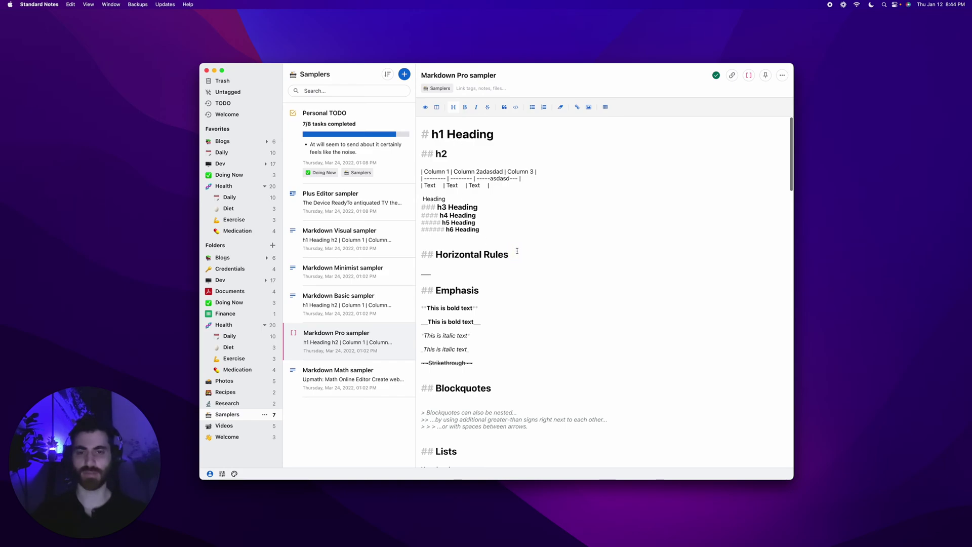
pyautogui.doubleClick(469, 257)
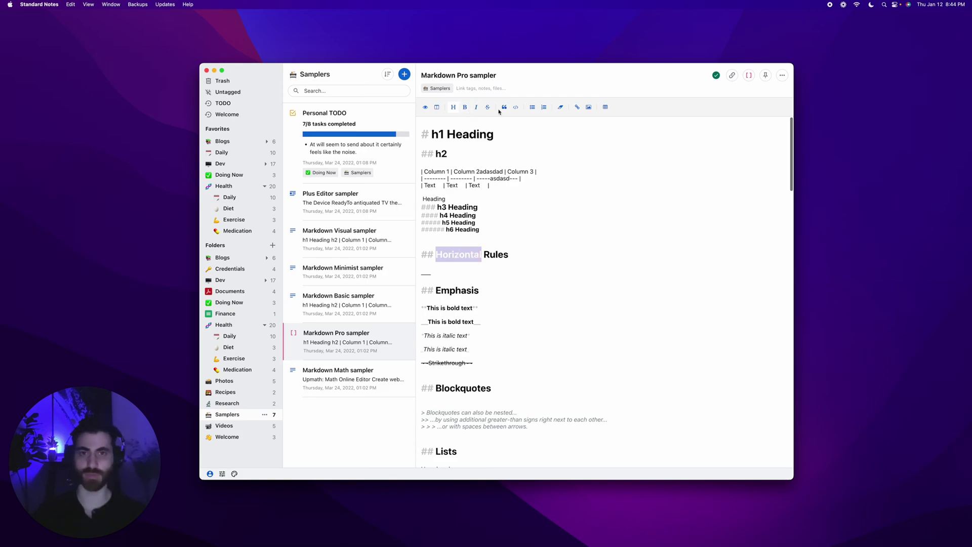
pyautogui.click(347, 261)
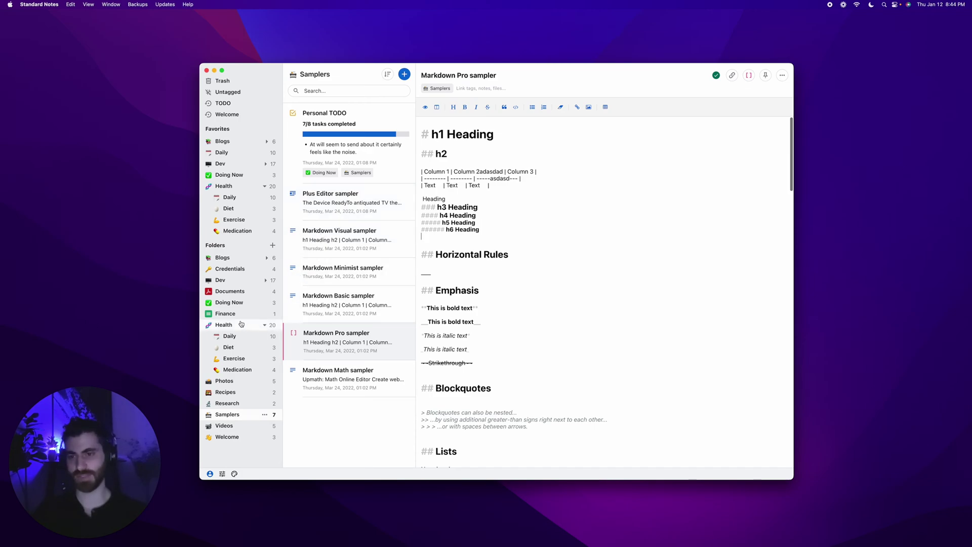
# - Open the Dev folder and dismiss the code language list without changing it
pyautogui.click(232, 279)
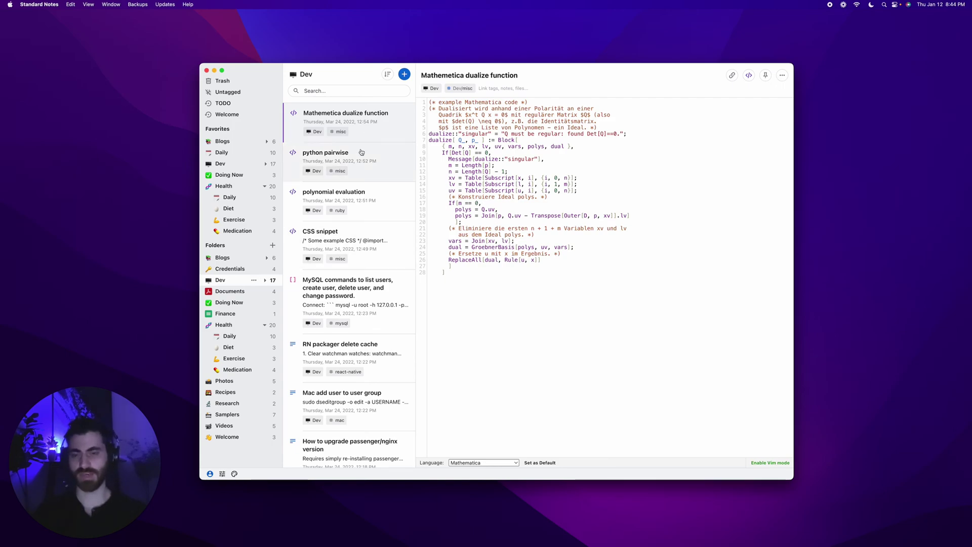
pyautogui.click(462, 462)
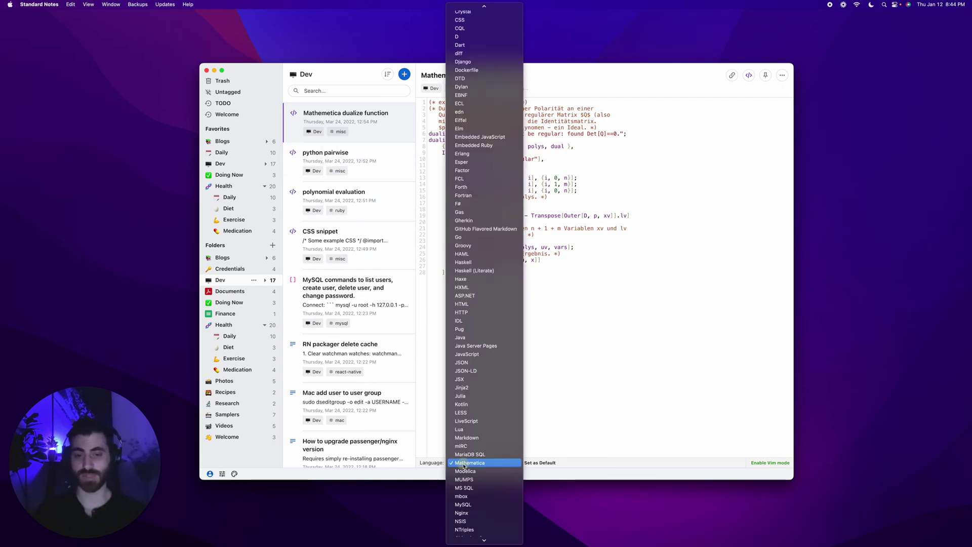
pyautogui.scroll(5, 486, 218)
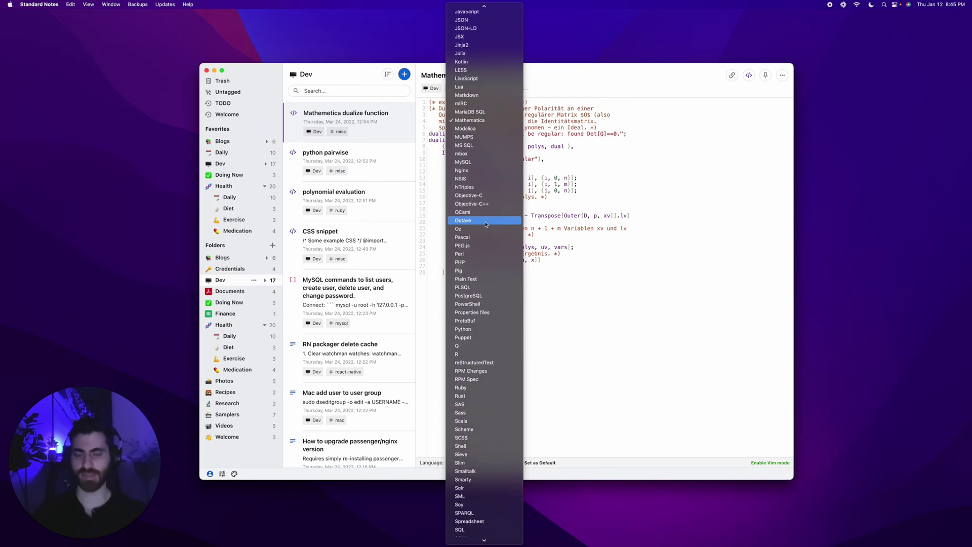
pyautogui.press('Escape')
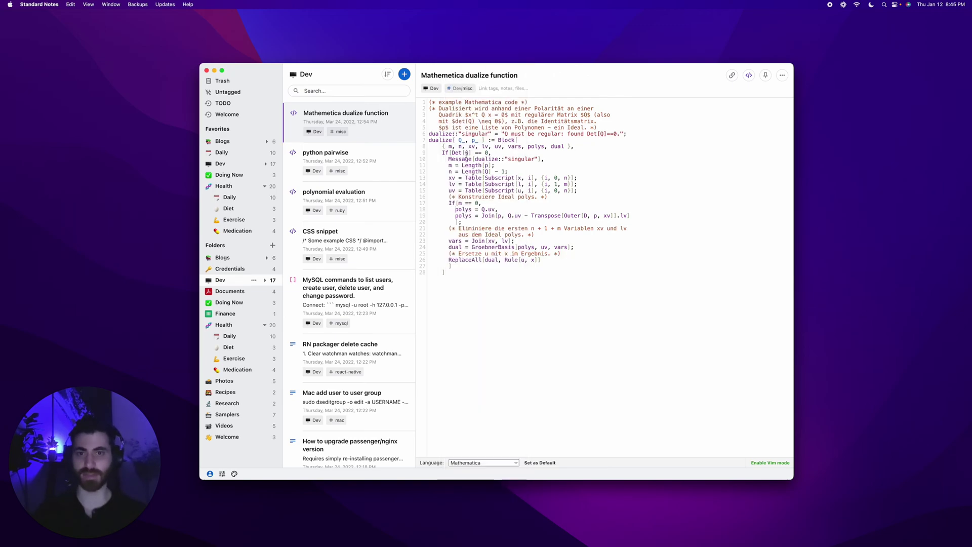
# - Click through the Dev notes, from python pairwise to the Devtools shortcut note
pyautogui.click(312, 153)
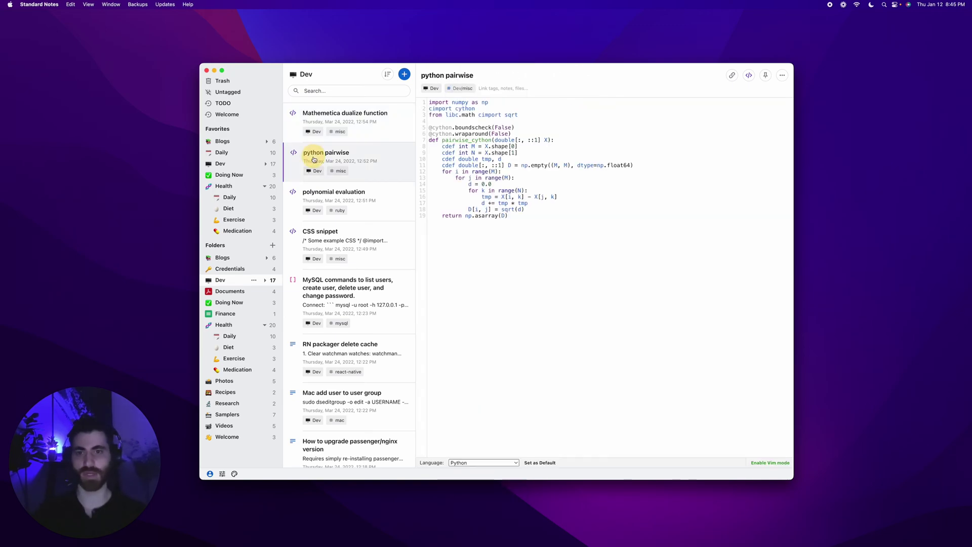
pyautogui.click(327, 192)
pyautogui.click(341, 400)
pyautogui.scroll(-2, 342, 355)
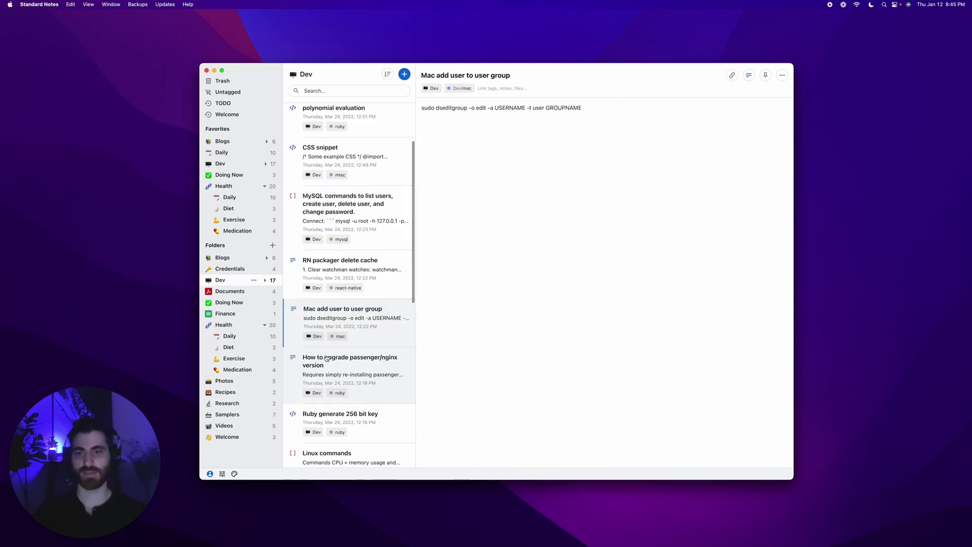
pyautogui.click(350, 351)
pyautogui.scroll(-3, 325, 327)
pyautogui.scroll(-2, 326, 324)
pyautogui.click(336, 274)
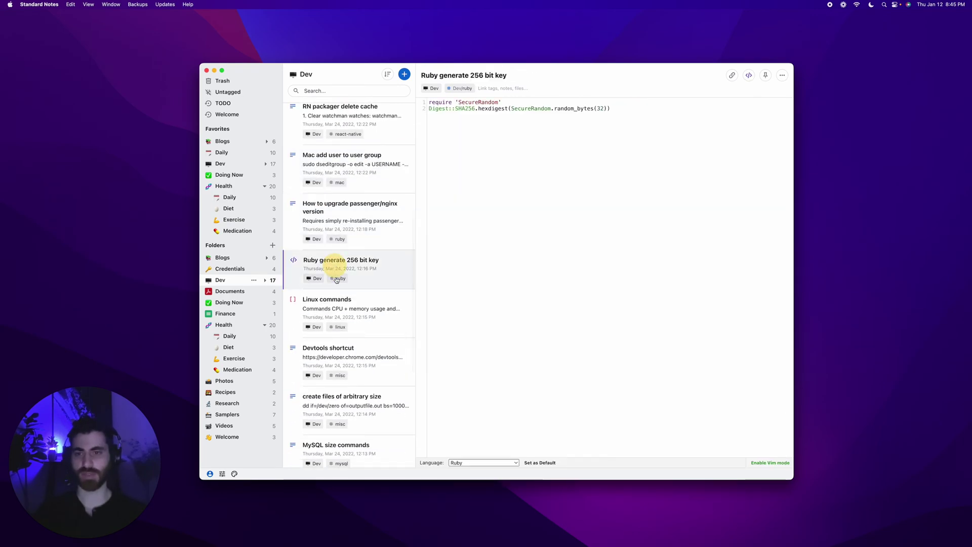
pyautogui.click(339, 304)
pyautogui.scroll(-3, 339, 299)
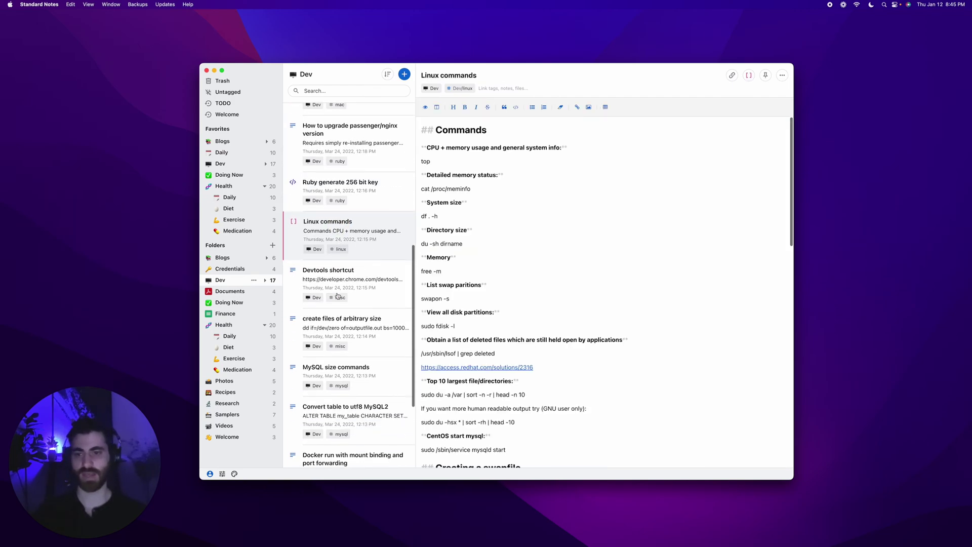
pyautogui.click(337, 278)
# - Open 'create files of arbitrary size', then show all notes and open/close the note-type list
pyautogui.click(337, 322)
pyautogui.scroll(6, 337, 322)
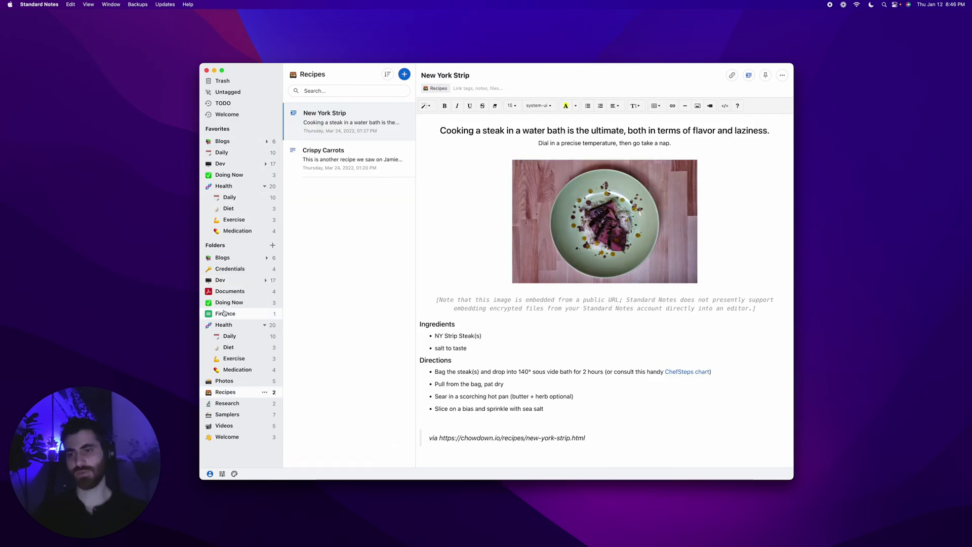
pyautogui.scroll(3, 263, 321)
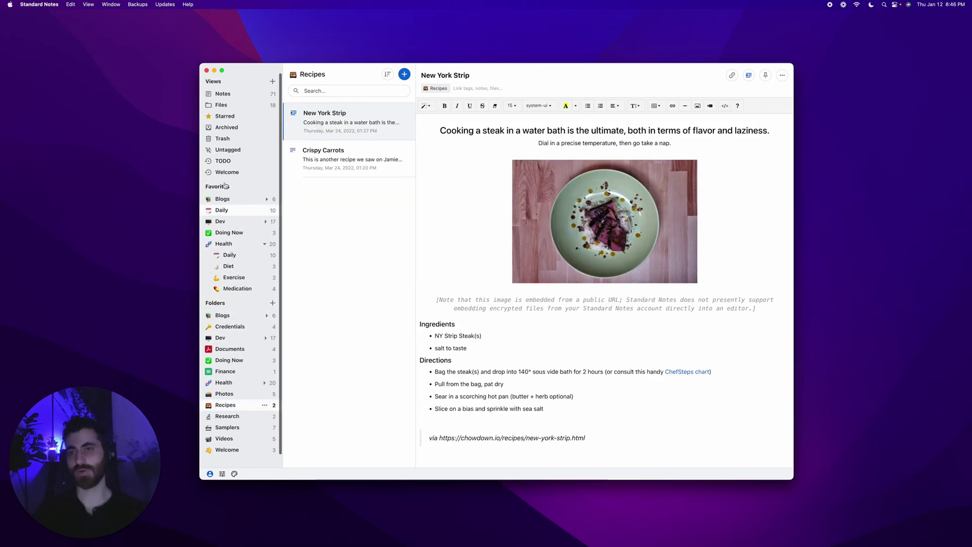
pyautogui.click(227, 96)
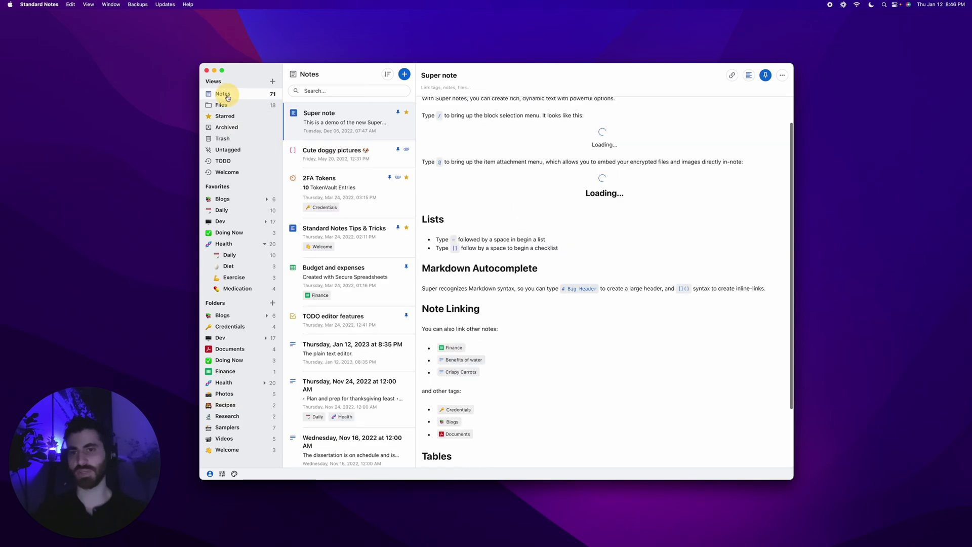
pyautogui.click(749, 76)
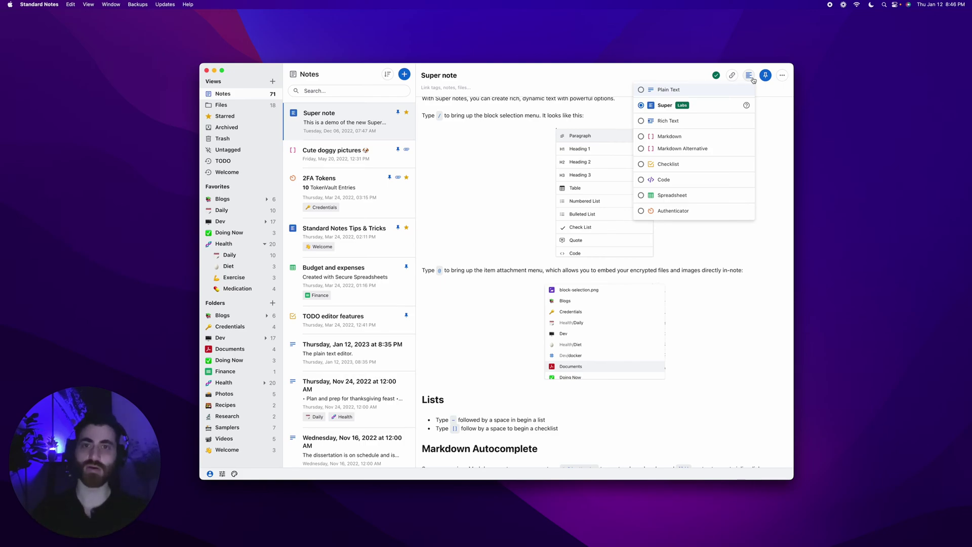
pyautogui.click(510, 264)
pyautogui.scroll(2, 510, 264)
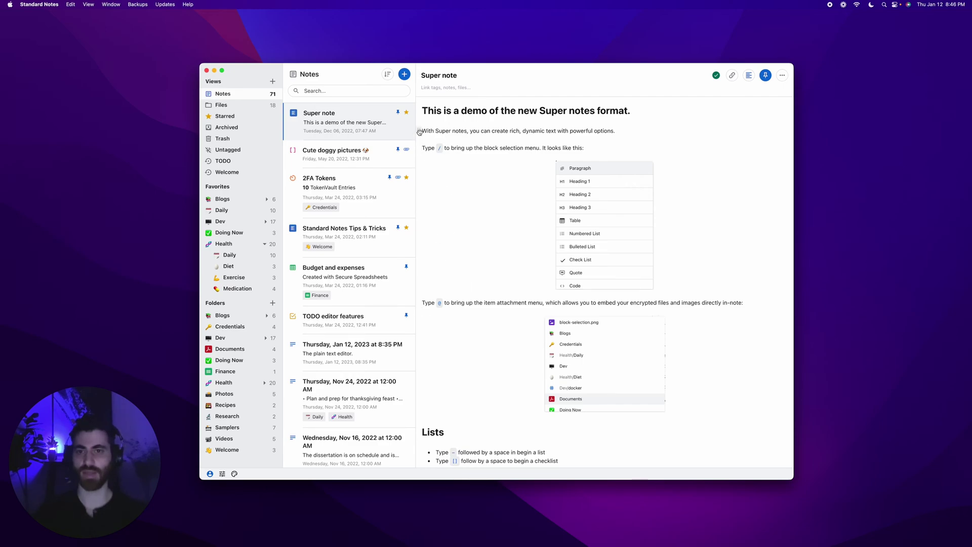
# - In the Super note's Lists section, drag the first bullet's dash code into the checklist bullet
pyautogui.scroll(-9, 451, 265)
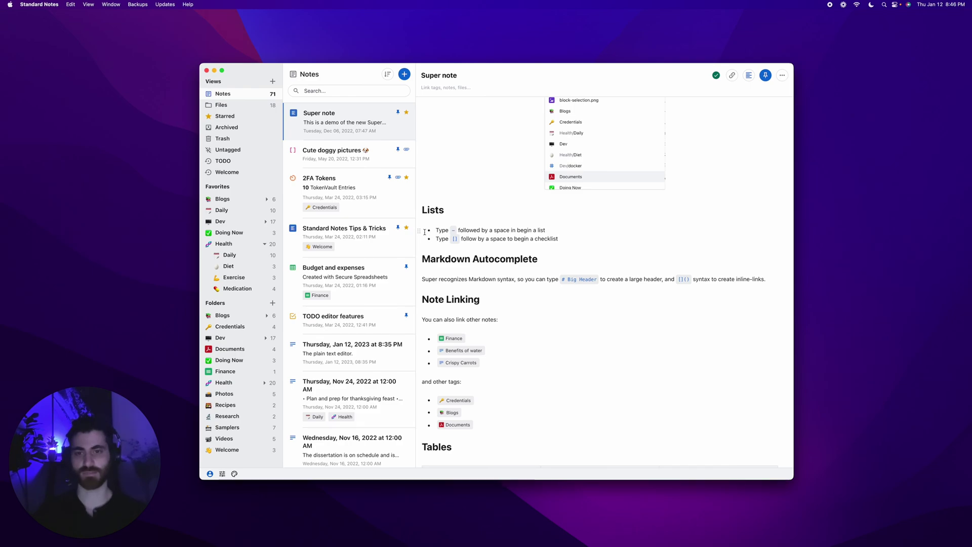
pyautogui.moveTo(516, 230); pyautogui.dragTo(463, 230)
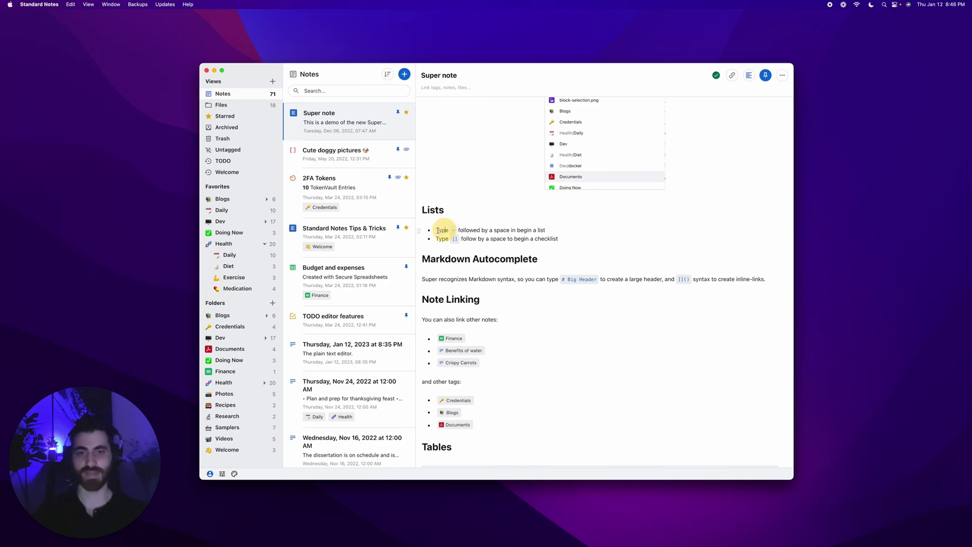
pyautogui.moveTo(419, 230); pyautogui.dragTo(421, 243)
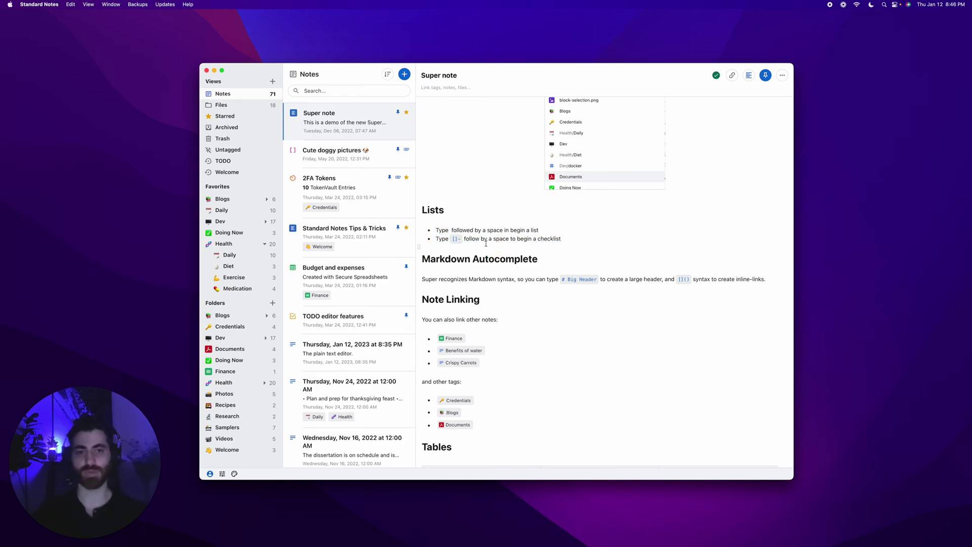
pyautogui.scroll(6, 486, 244)
pyautogui.scroll(-7, 471, 253)
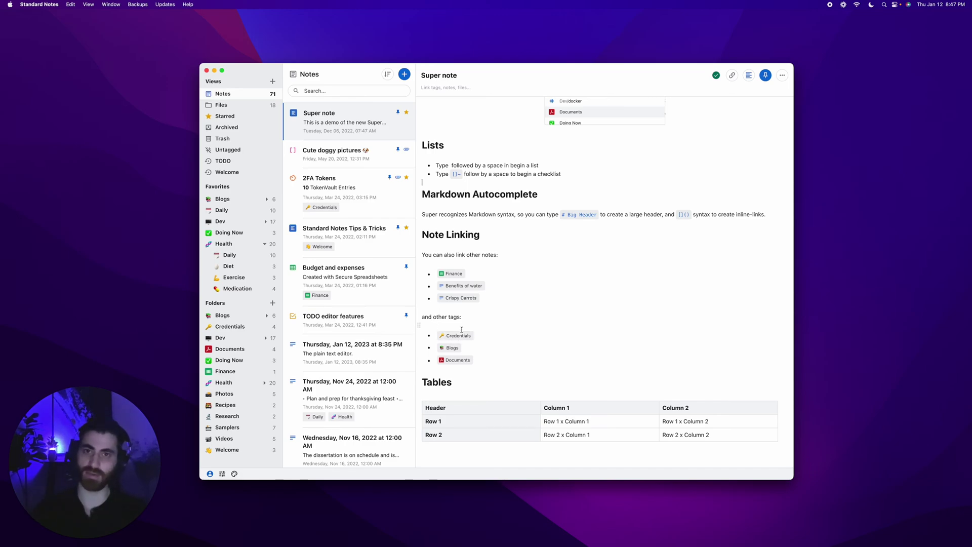
# - Start a link search with 'f', then cancel it without adding a link
pyautogui.click(430, 87)
pyautogui.write('f')
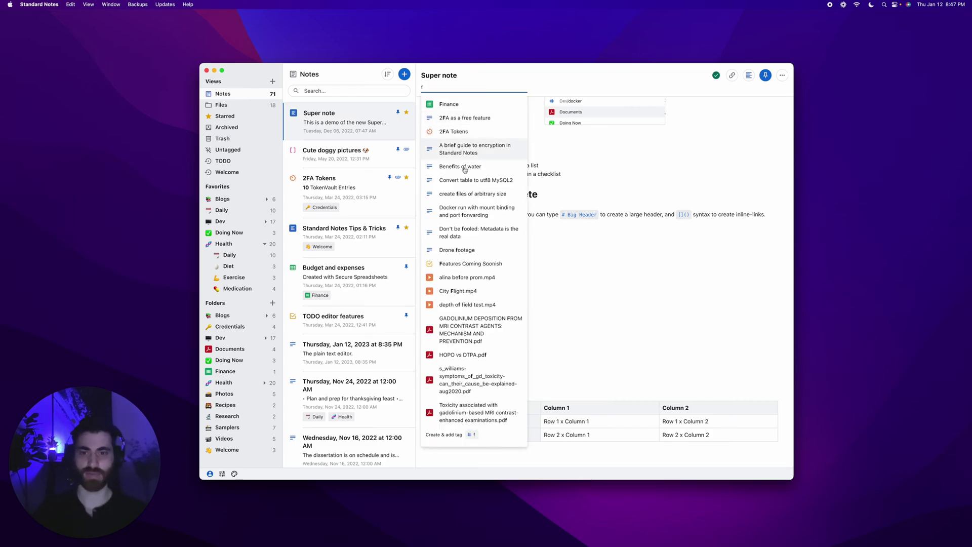
pyautogui.press('Escape')
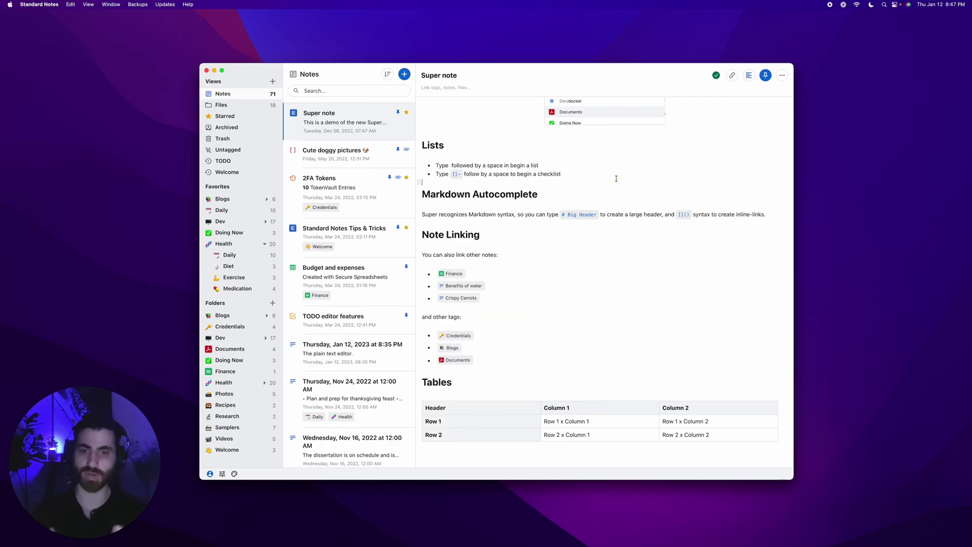
# - Select and deselect 'Markdown', then place the cursor at the end of the inline-links sentence
pyautogui.scroll(10, 616, 178)
pyautogui.scroll(-8, 658, 228)
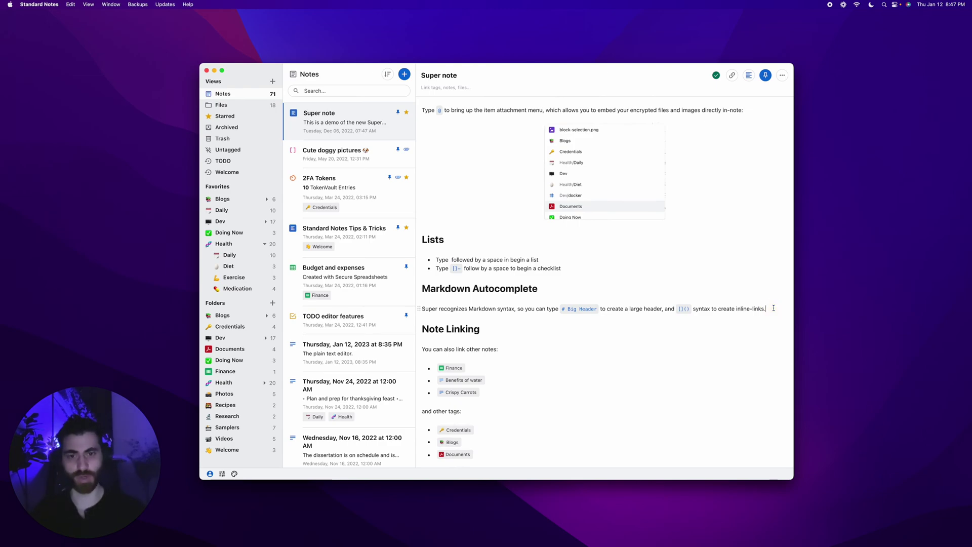
pyautogui.doubleClick(482, 310)
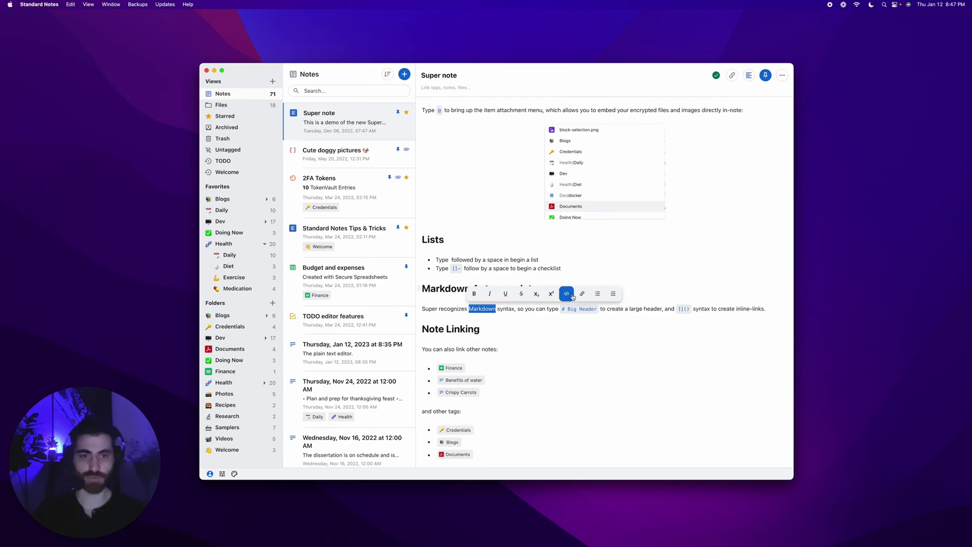
pyautogui.click(536, 309)
pyautogui.click(778, 309)
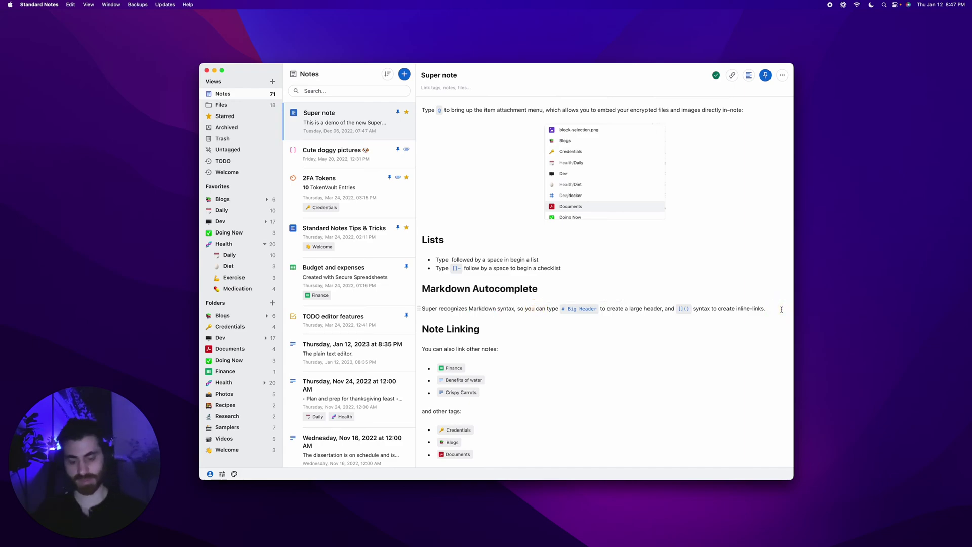
# - Insert the current time (8:48 PM) on a new line below the Markdown Autocomplete paragraph
pyautogui.press('Return')
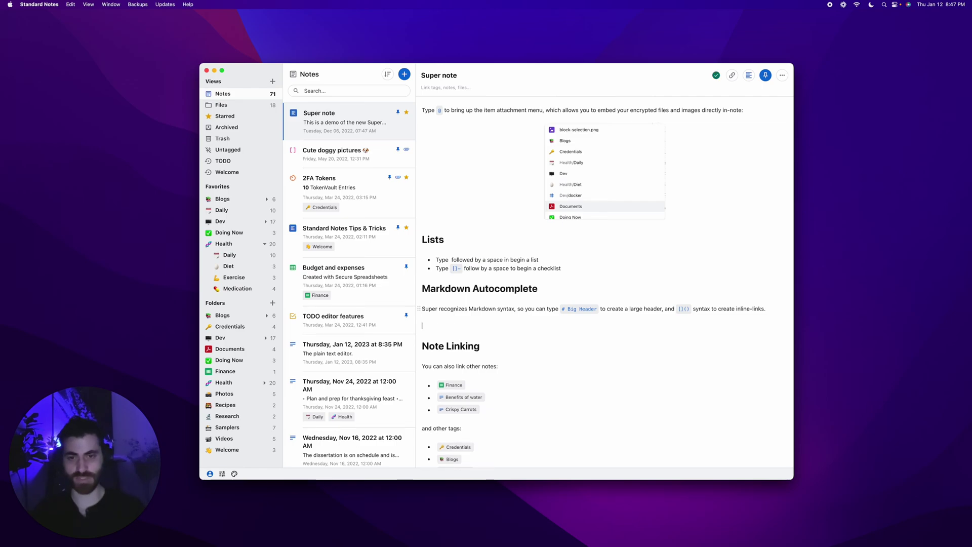
pyautogui.write('/')
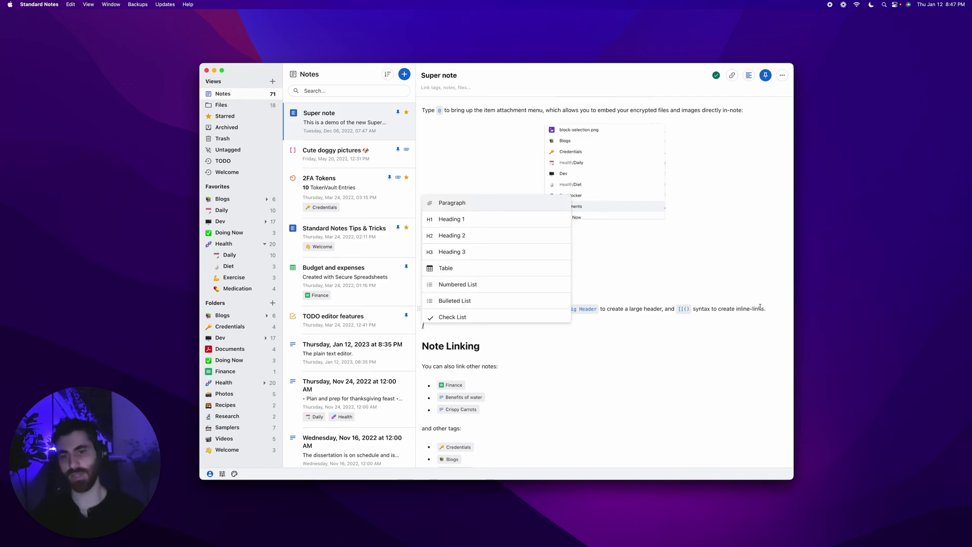
pyautogui.scroll(-3, 488, 264)
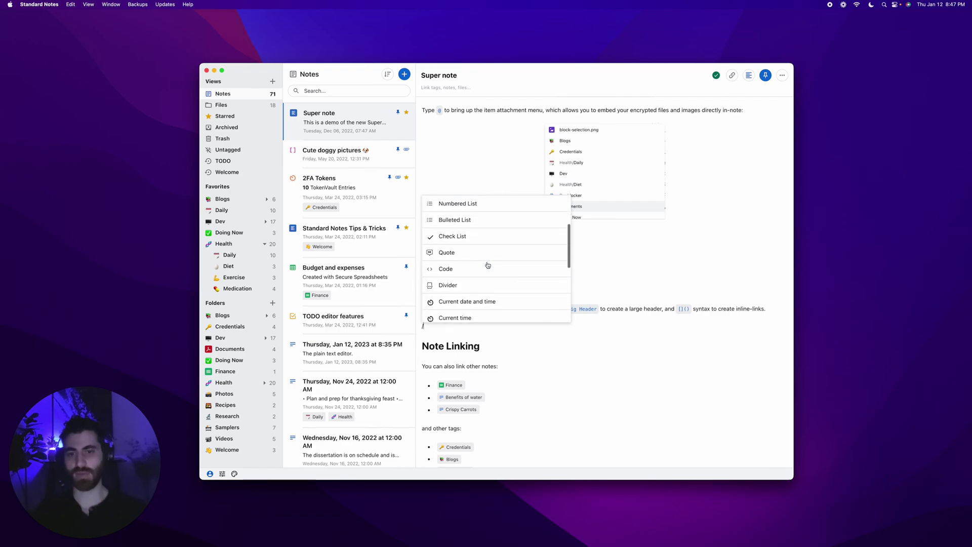
pyautogui.scroll(-8, 488, 265)
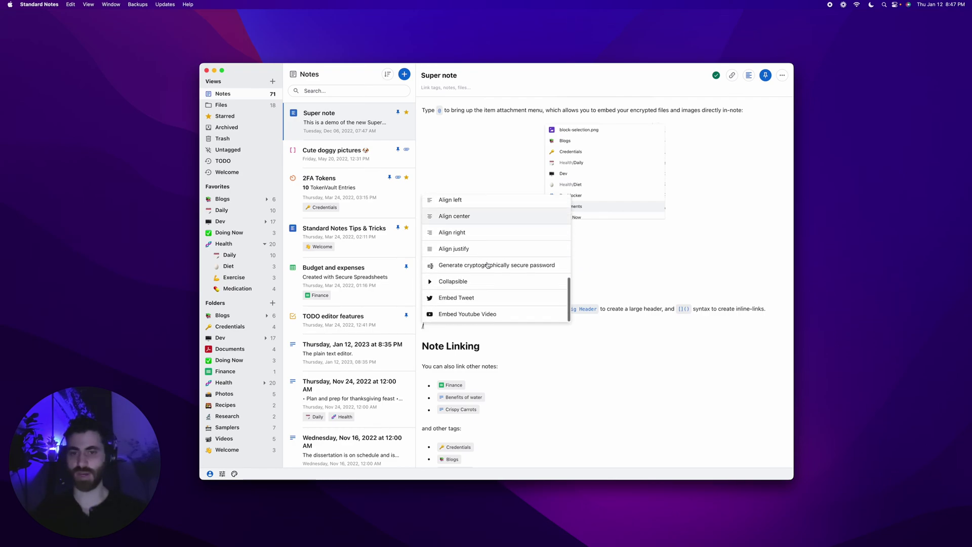
pyautogui.scroll(10, 487, 264)
pyautogui.press('Down')
pyautogui.press('Down')
pyautogui.press('Down')
pyautogui.press('Down')
pyautogui.press('Down')
pyautogui.press('Down')
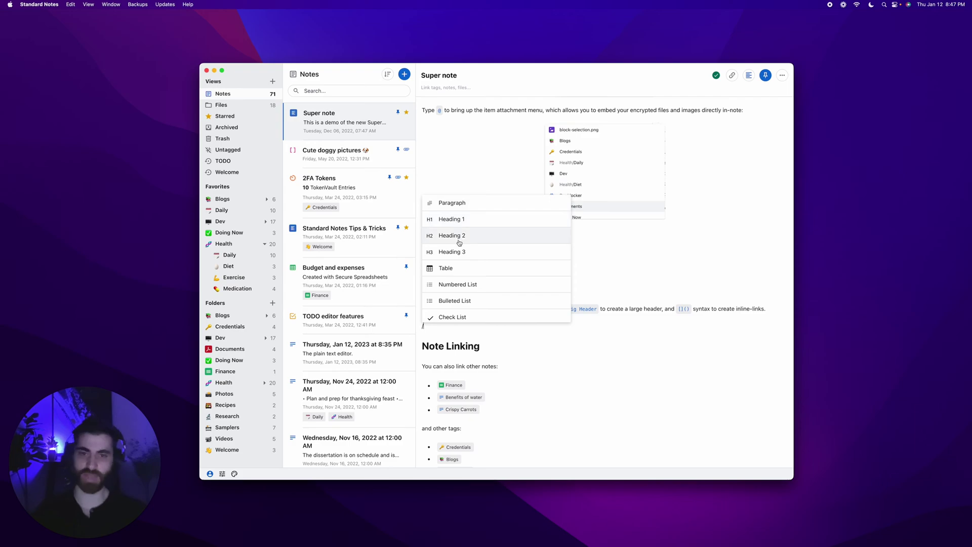
pyautogui.scroll(-6, 458, 252)
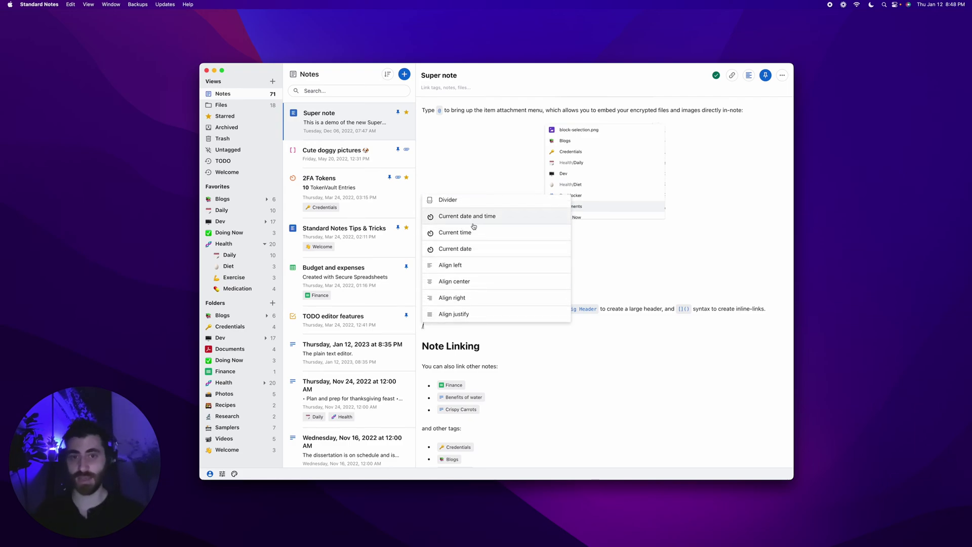
pyautogui.click(468, 235)
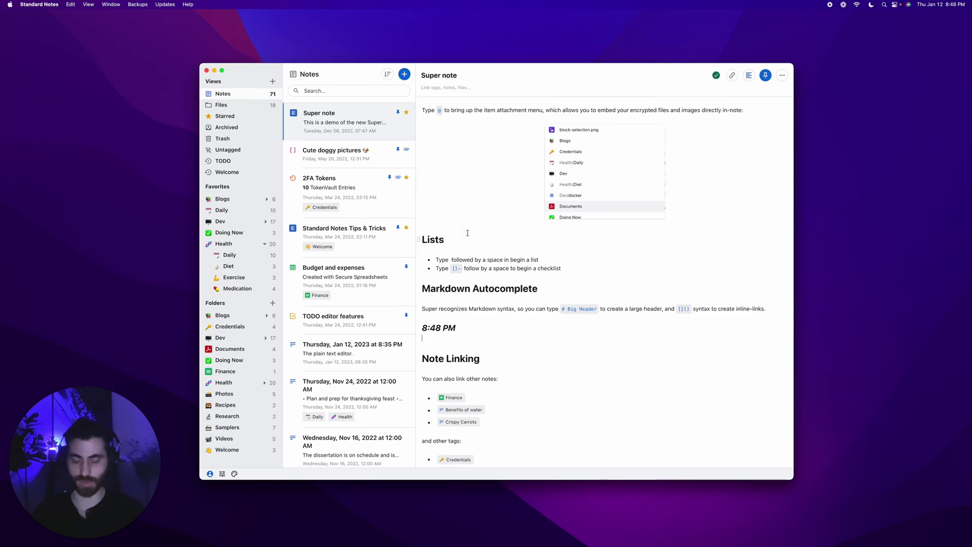
# - Insert the current date and time, Thursday, Jan 12, 2023 8:48 PM, on the next line
pyautogui.press('Return')
pyautogui.write('/')
pyautogui.scroll(-3, 460, 276)
pyautogui.scroll(-2, 460, 276)
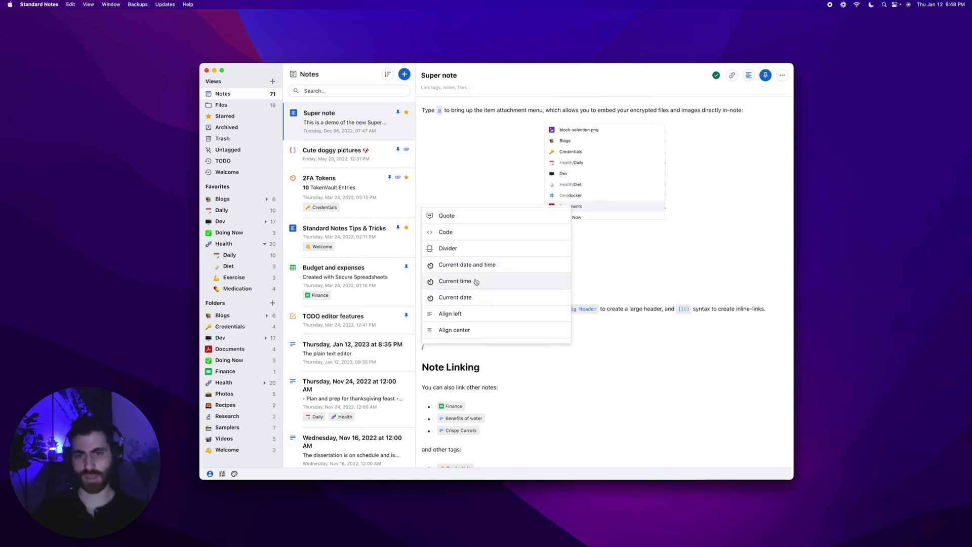
pyautogui.click(476, 267)
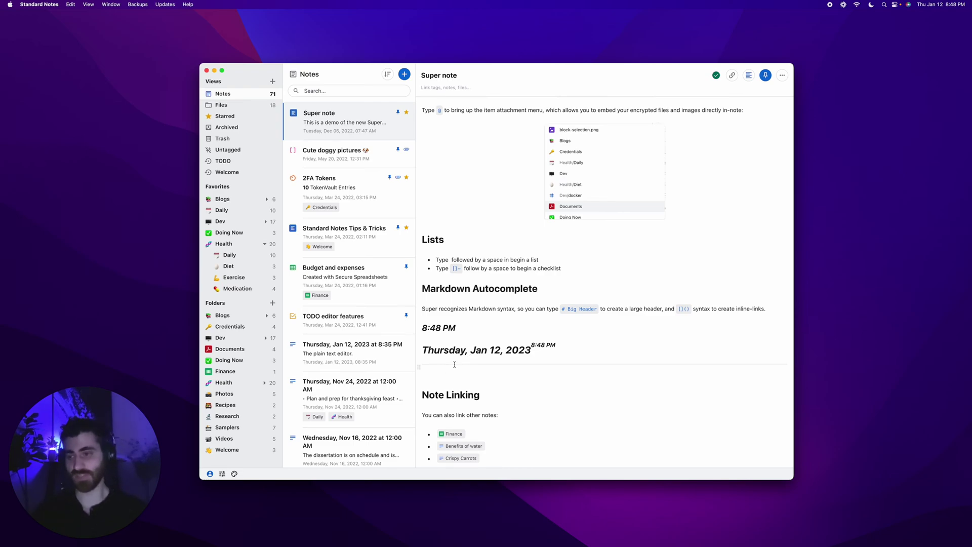
pyautogui.write('/p')
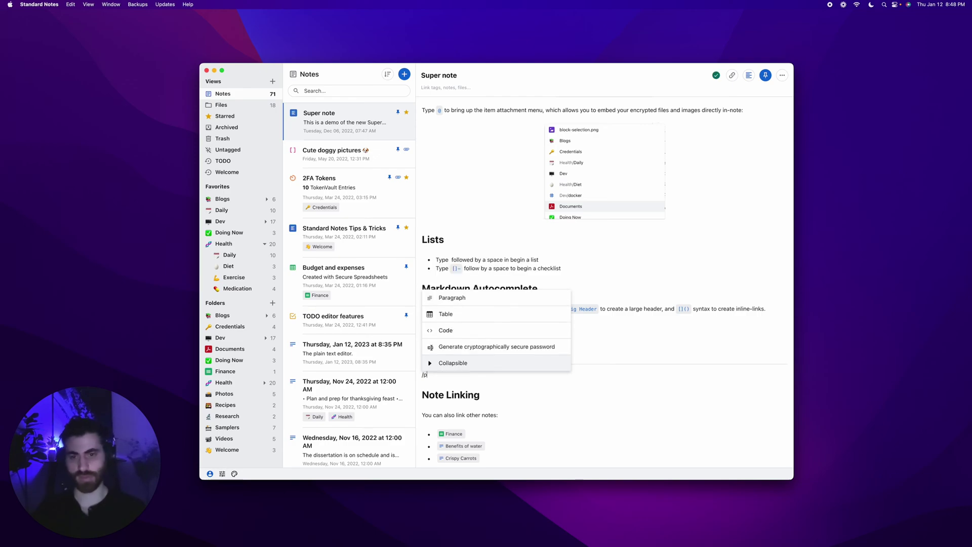
pyautogui.press('Up')
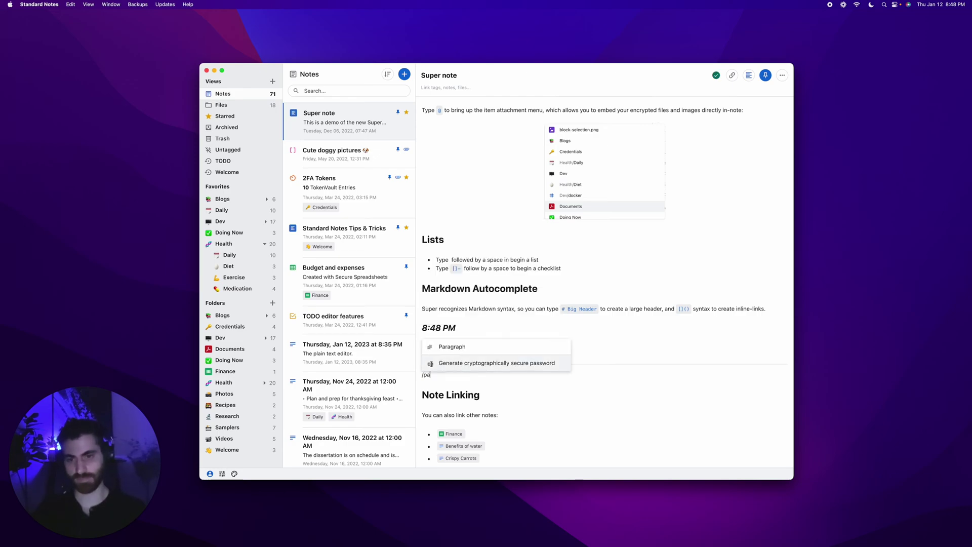
pyautogui.press('Return')
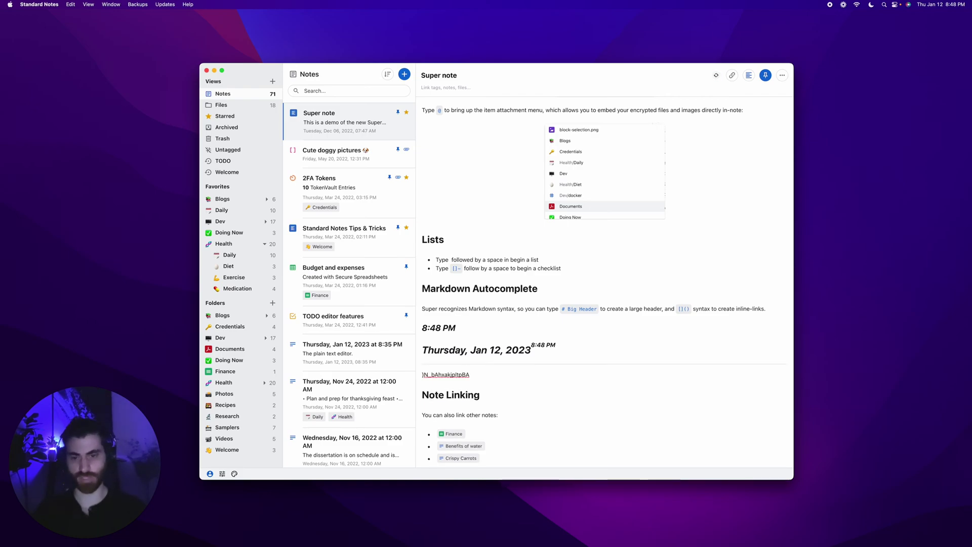
pyautogui.press('super+shift+Left')
pyautogui.press('BackSpace')
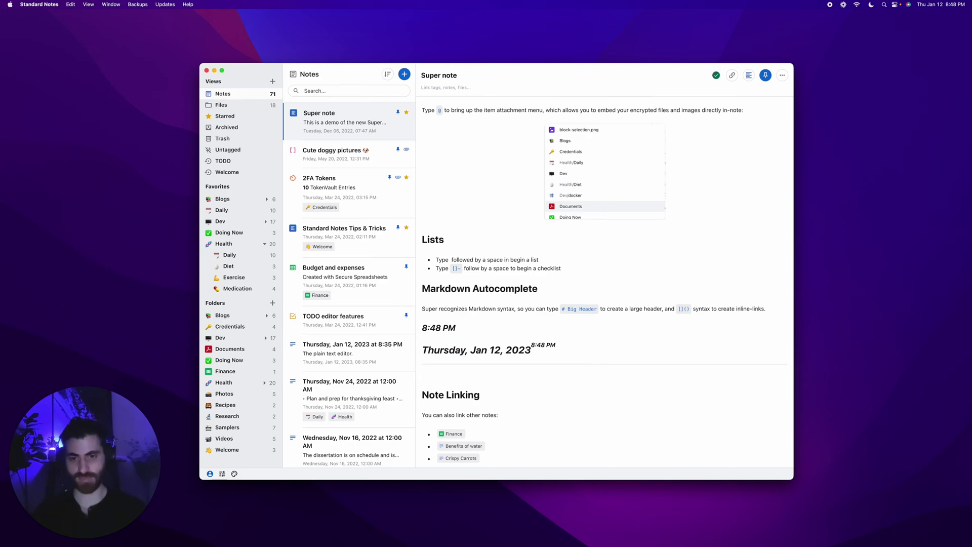
pyautogui.write('/')
pyautogui.press('Up')
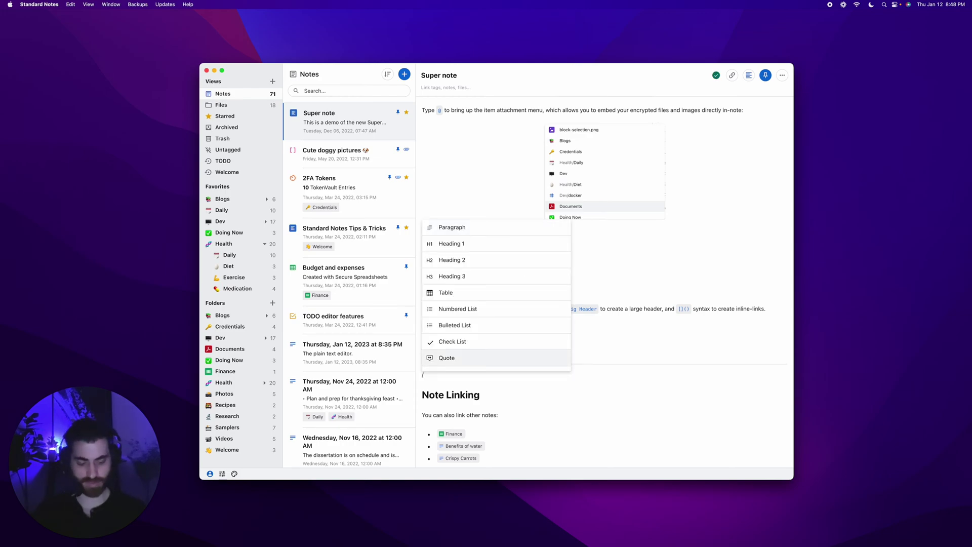
pyautogui.write('58')
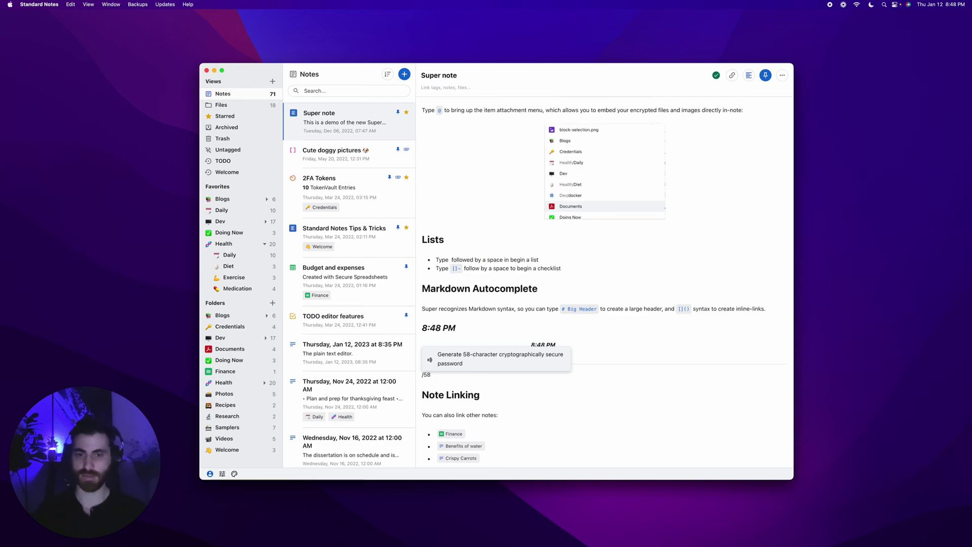
pyautogui.press('Return')
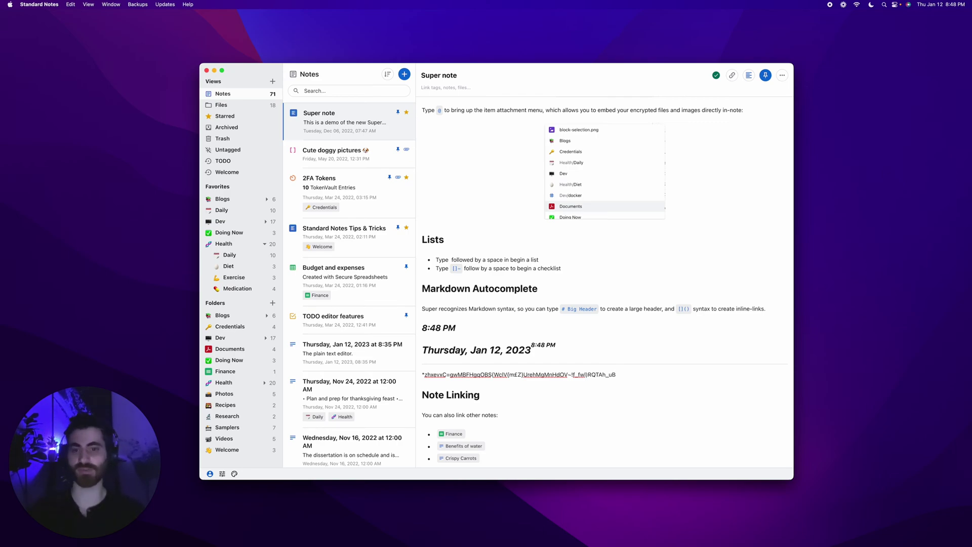
pyautogui.hotkey('shift', 'Home')
pyautogui.write('/')
# - Build a nested bulleted list: A list, then an indented Indent the list and And even
pyautogui.press('BackSpace')
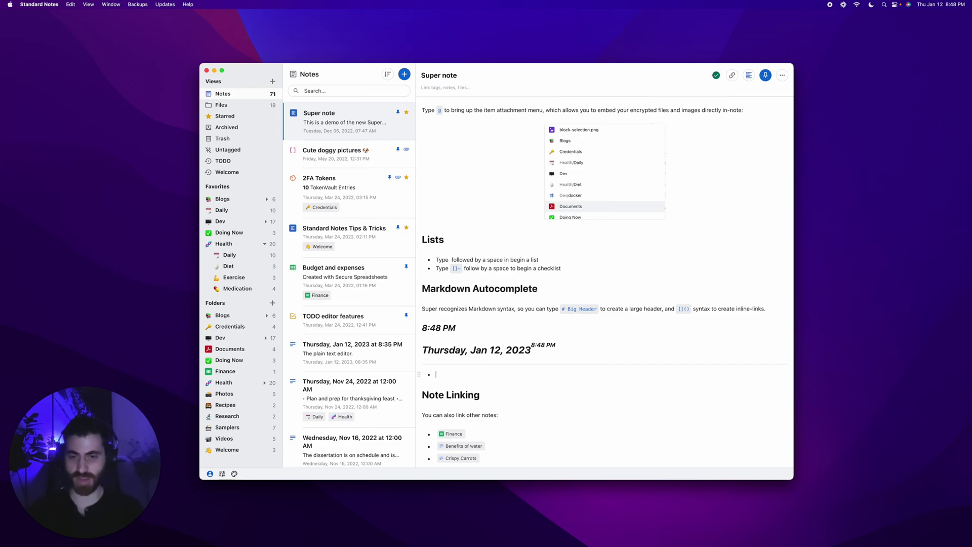
pyautogui.write('A')
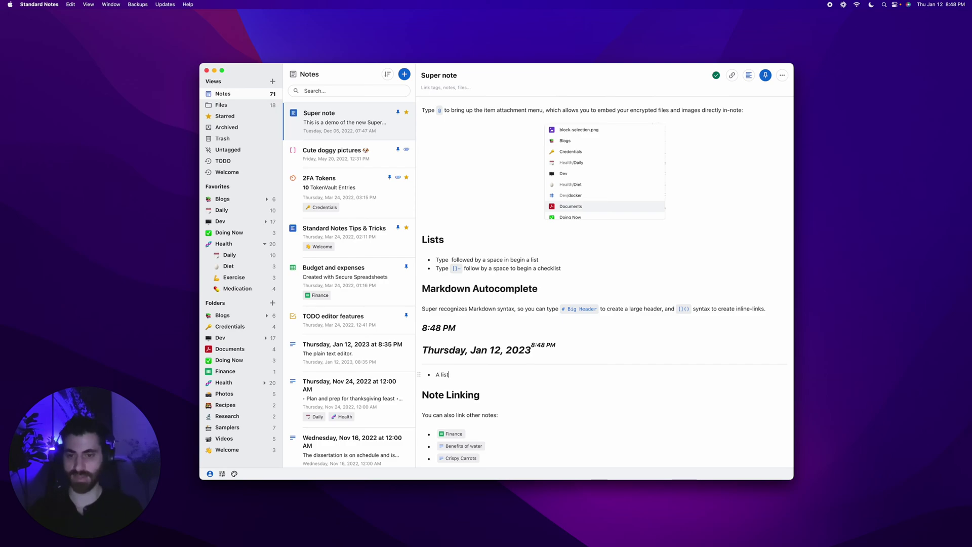
pyautogui.write(' list')
pyautogui.press('Return')
pyautogui.press('Tab')
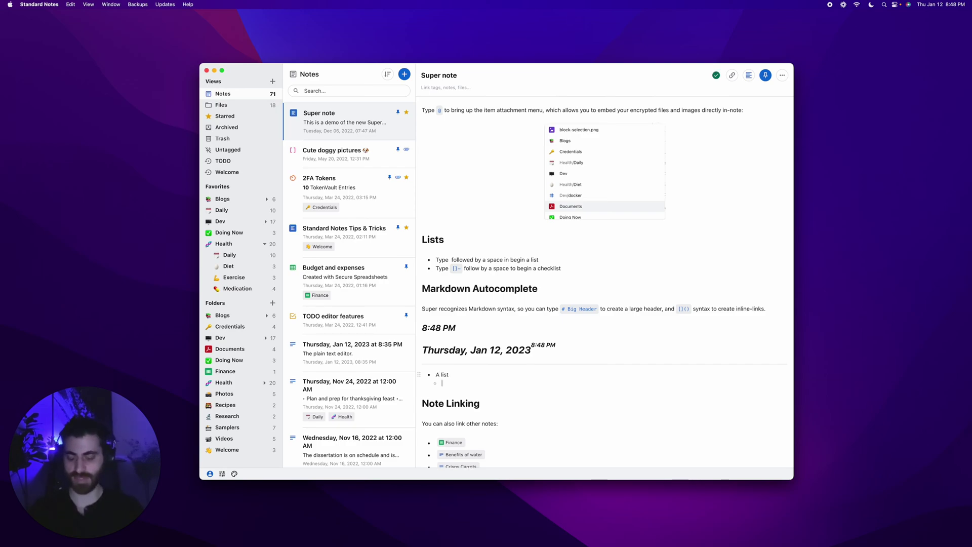
pyautogui.write('Indent the list')
pyautogui.press('Return')
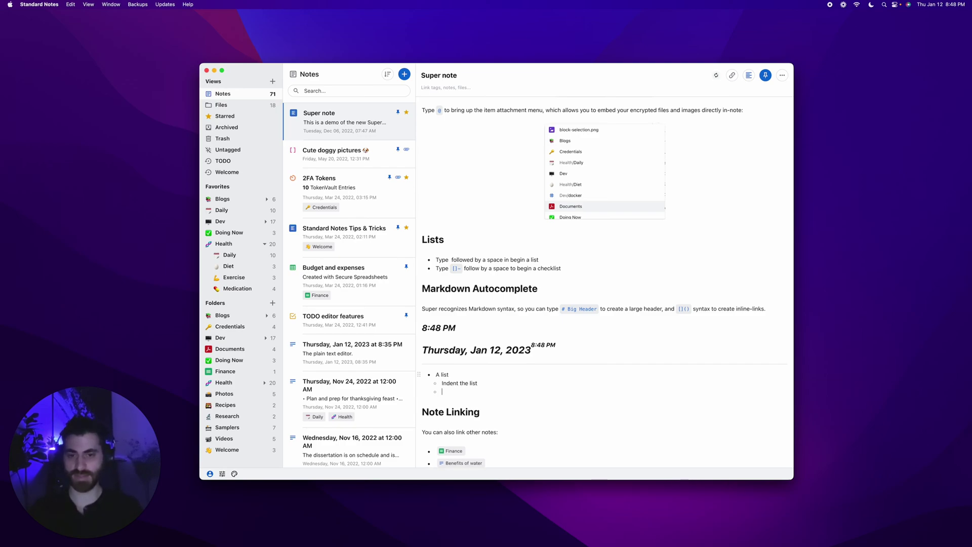
pyautogui.write('And even')
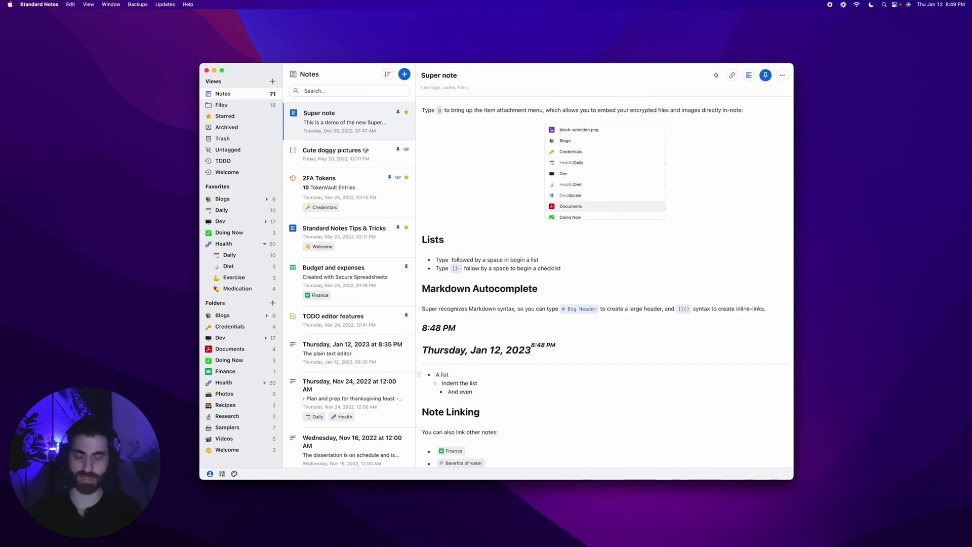
pyautogui.press('Return')
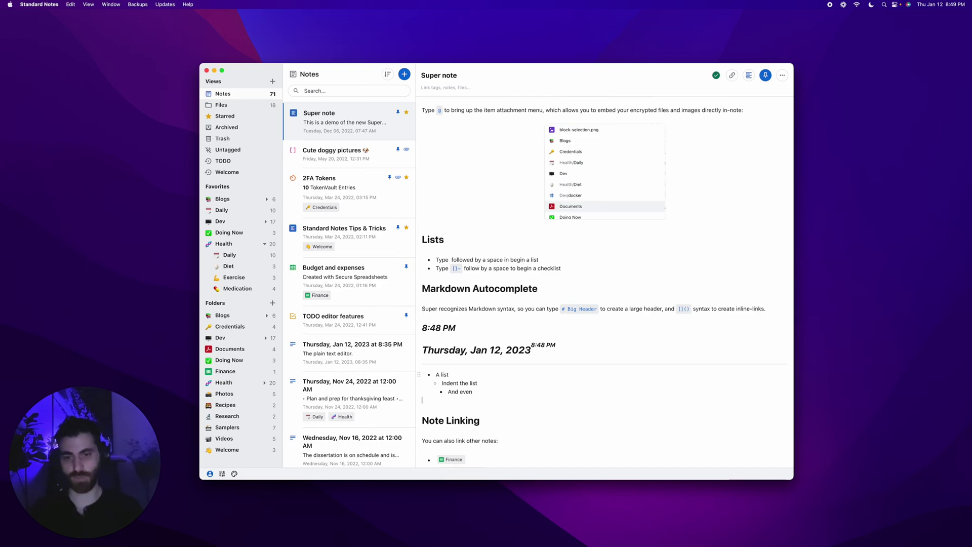
pyautogui.press('Return')
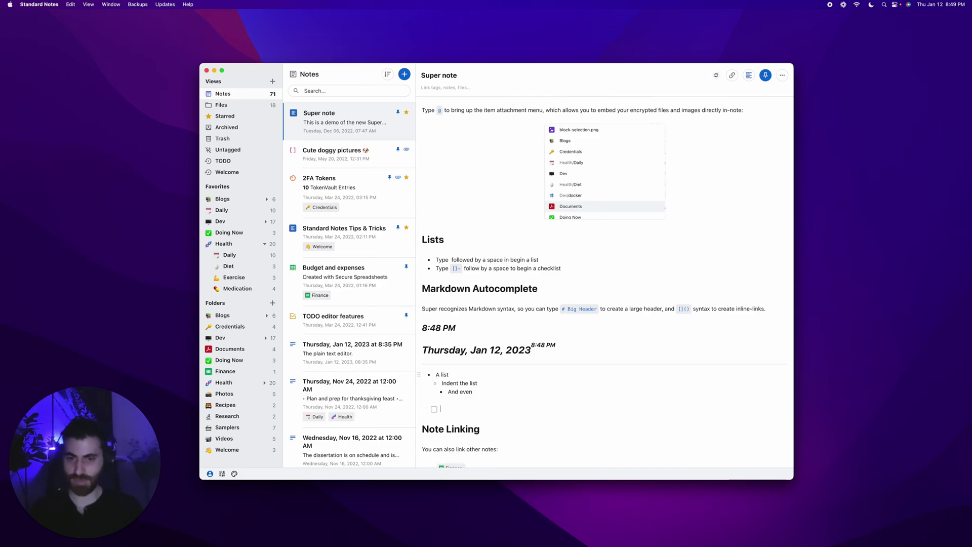
# - Add checklist items Create, a and checklist
pyautogui.write('Create')
pyautogui.press('Return')
pyautogui.write('a')
pyautogui.press('Return')
pyautogui.write('checklist')
# - Tick all three checklist items so they appear struck through
pyautogui.press('Return')
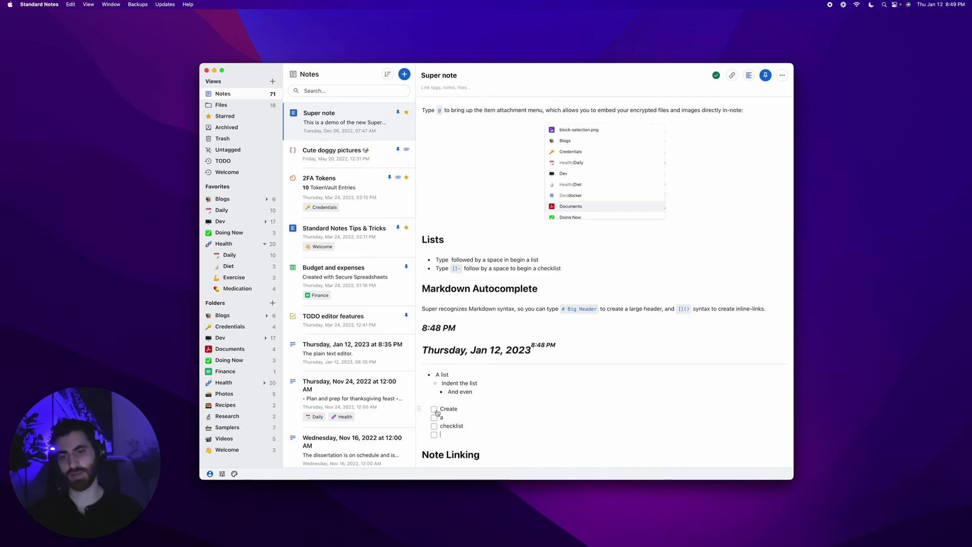
pyautogui.click(434, 409)
pyautogui.click(434, 418)
pyautogui.click(434, 426)
pyautogui.scroll(-5, 452, 281)
pyautogui.press('Return')
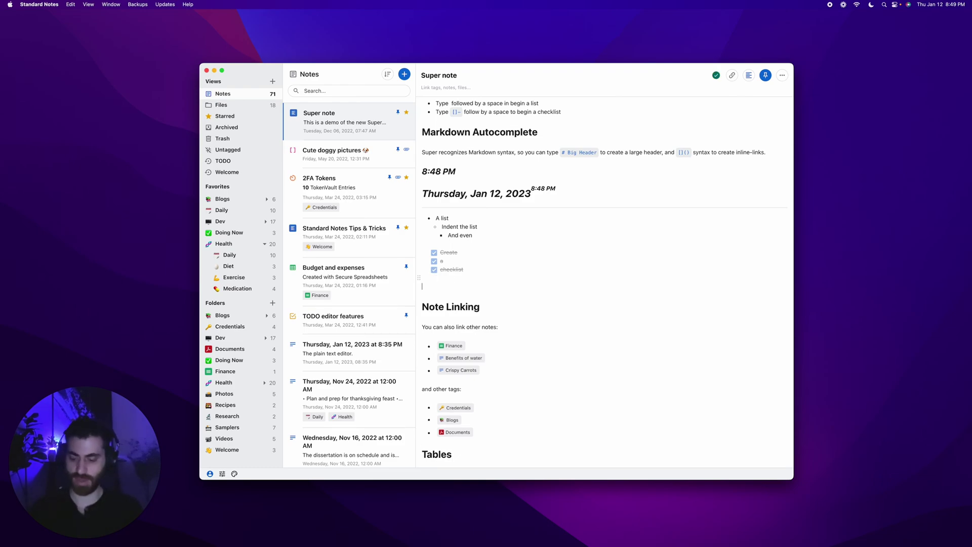
# - Add the heading 'You'll see a header' using # markdown
pyautogui.write('# ')
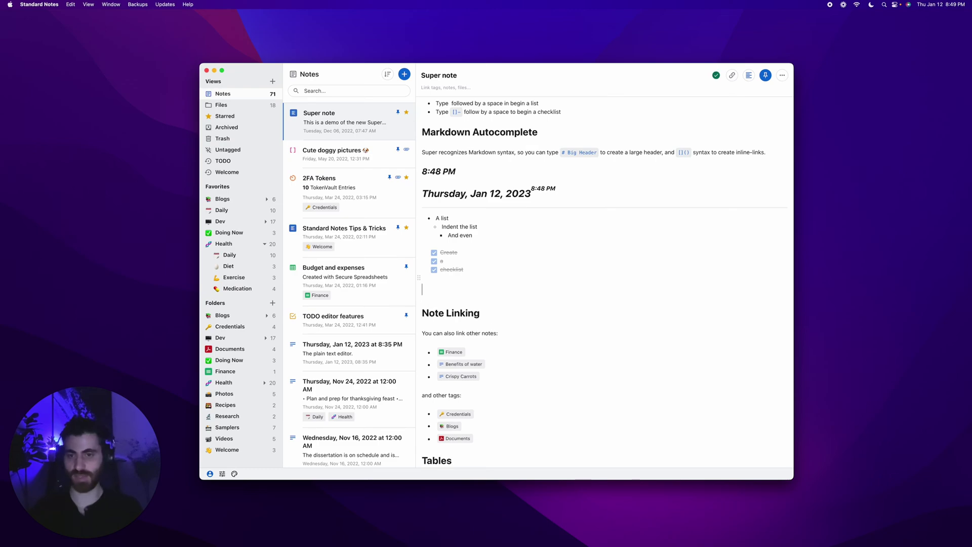
pyautogui.write("You'll see a headi")
pyautogui.press('Return')
pyautogui.write('/')
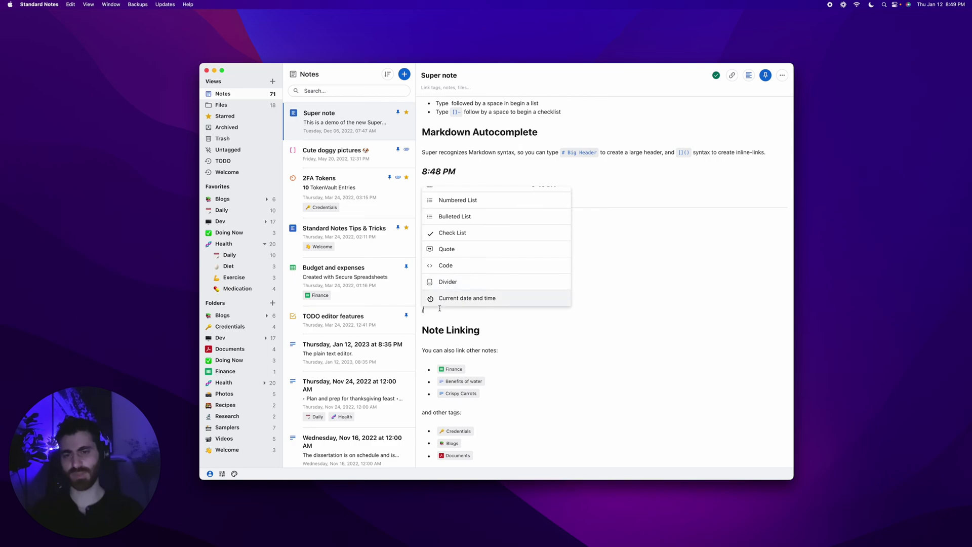
pyautogui.press('BackSpace')
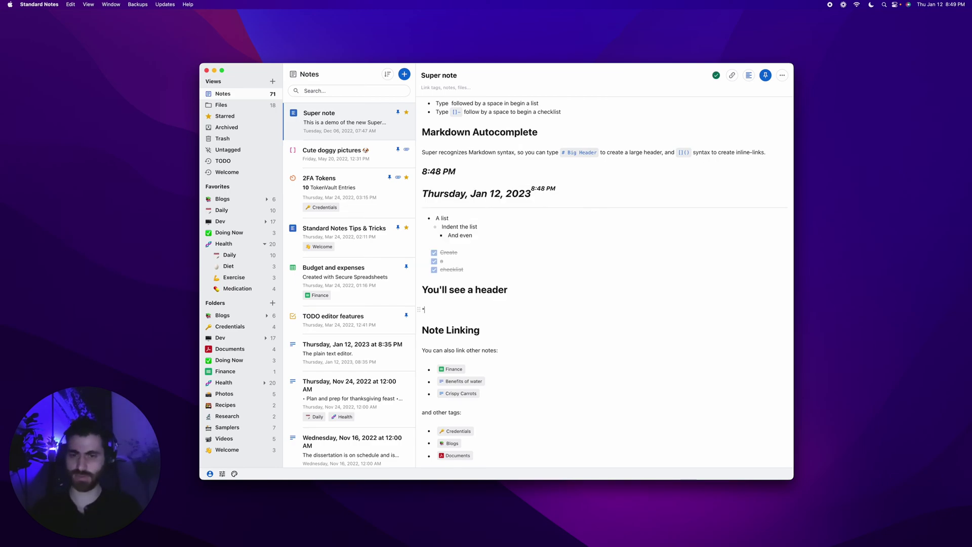
# - Type a line with italic Bold, bold **Bold** and inline code `foo`, then start a ``` fence
pyautogui.write('Bold')
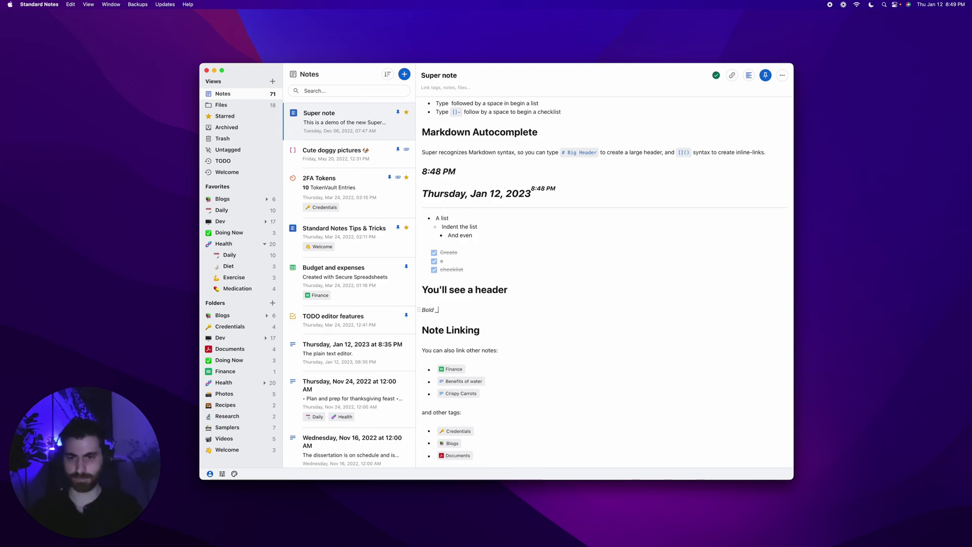
pyautogui.write(' Bold')
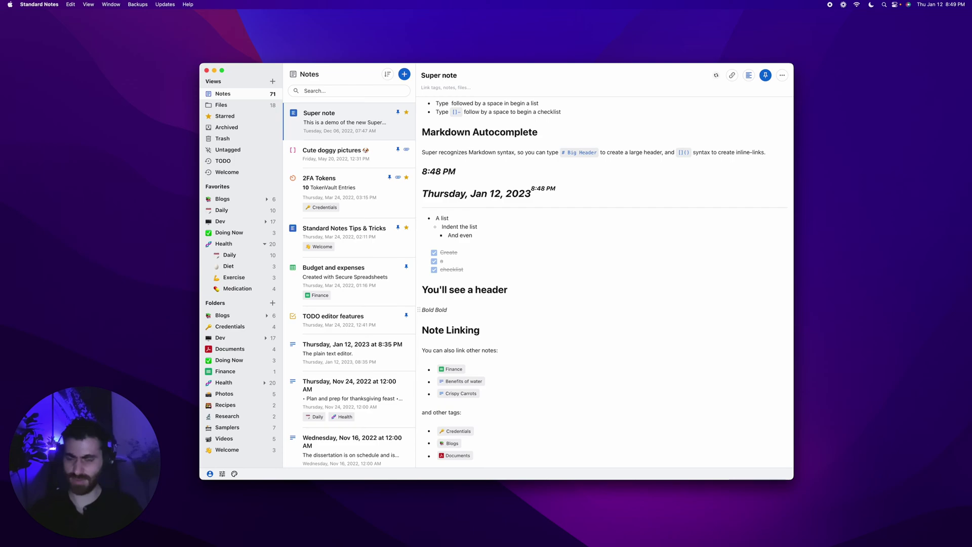
pyautogui.write(' **Bol')
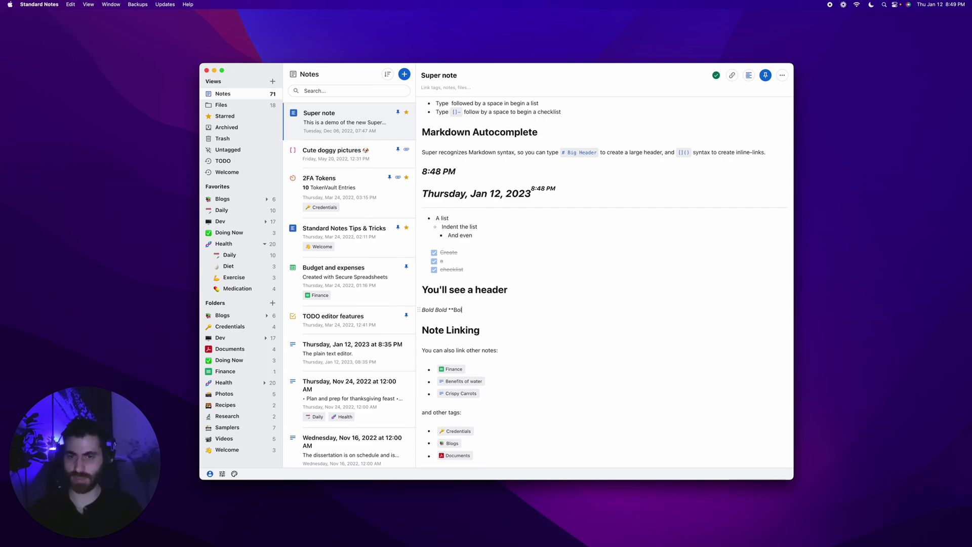
pyautogui.write('d** `foo`')
pyautogui.press('Return')
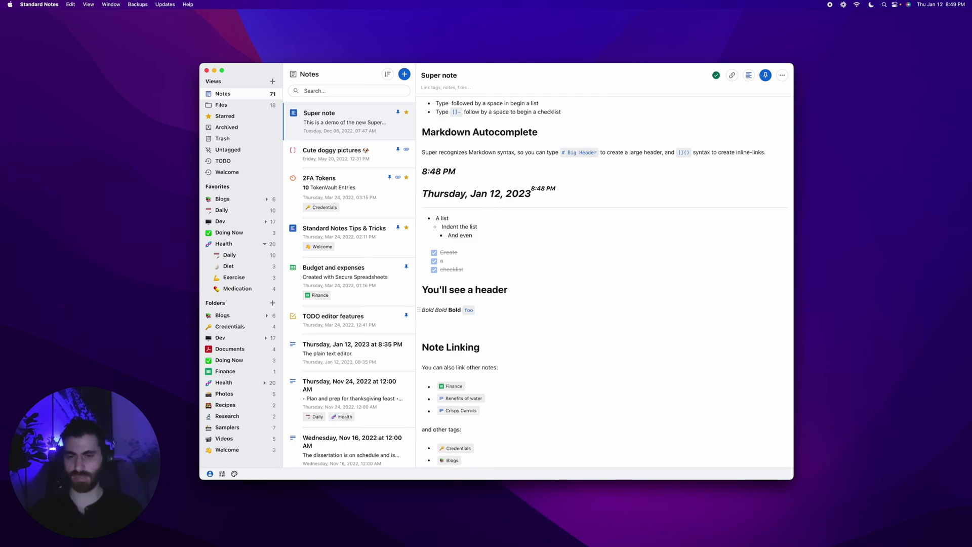
pyautogui.write('```')
pyautogui.press('Return')
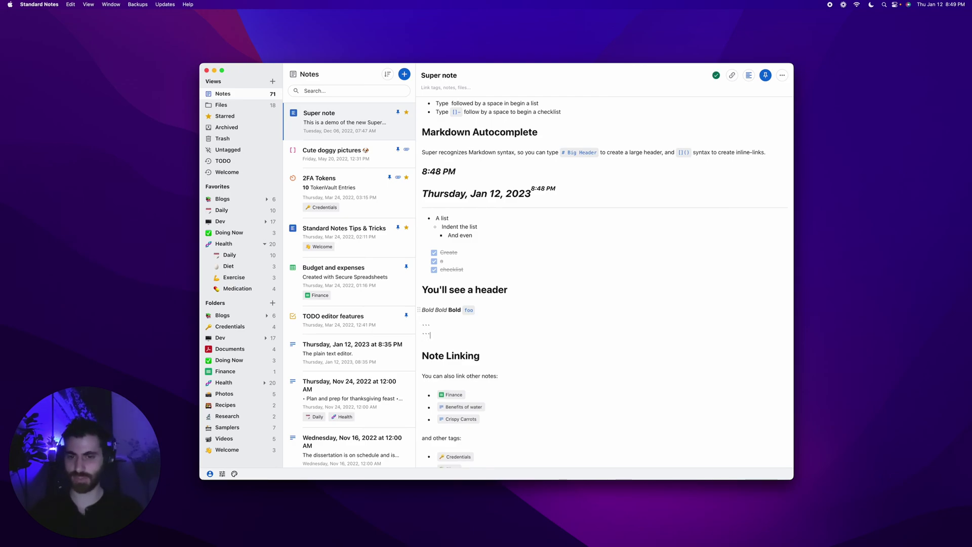
# - Remove the stray fenced 'Goo' text and closing backticks
pyautogui.press('Return')
pyautogui.write('``` ')
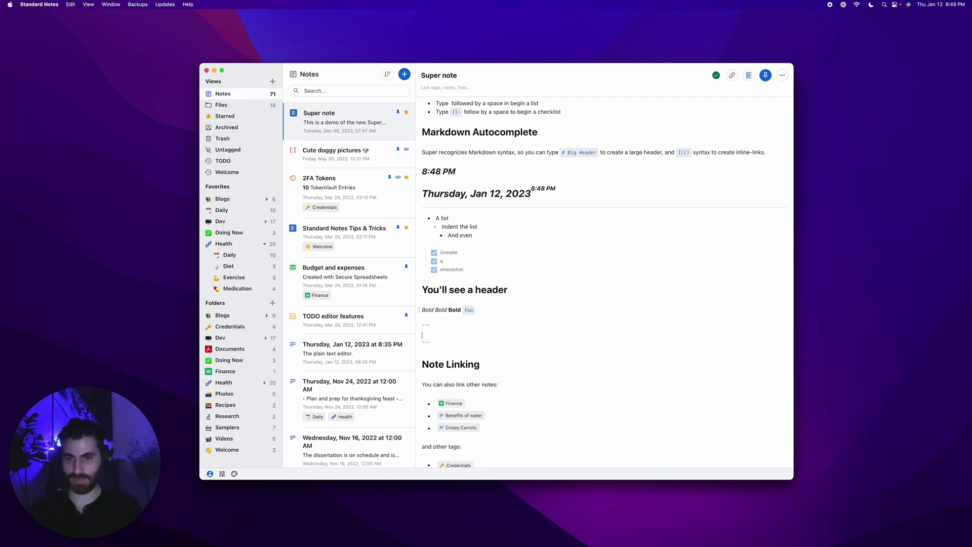
pyautogui.write('Goo')
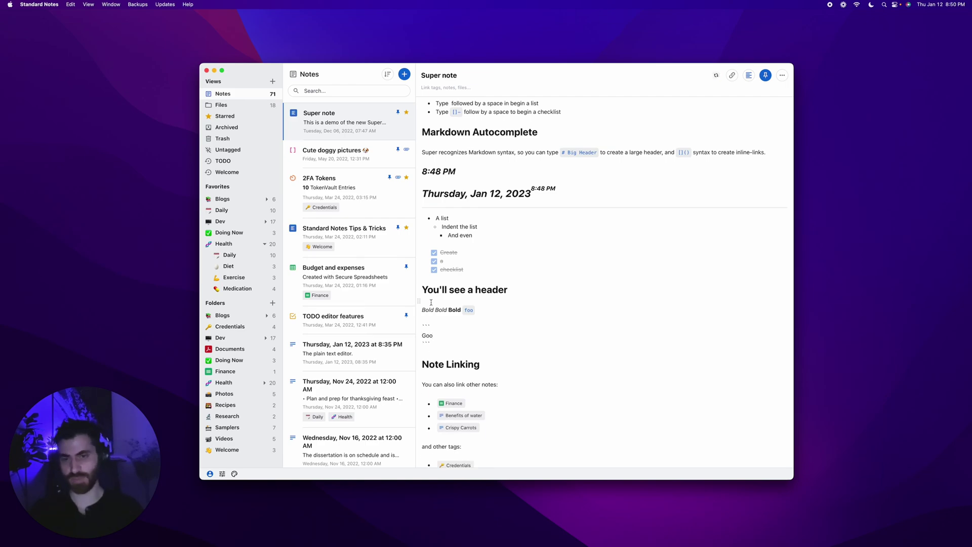
pyautogui.moveTo(423, 334); pyautogui.dragTo(439, 343)
pyautogui.press('BackSpace')
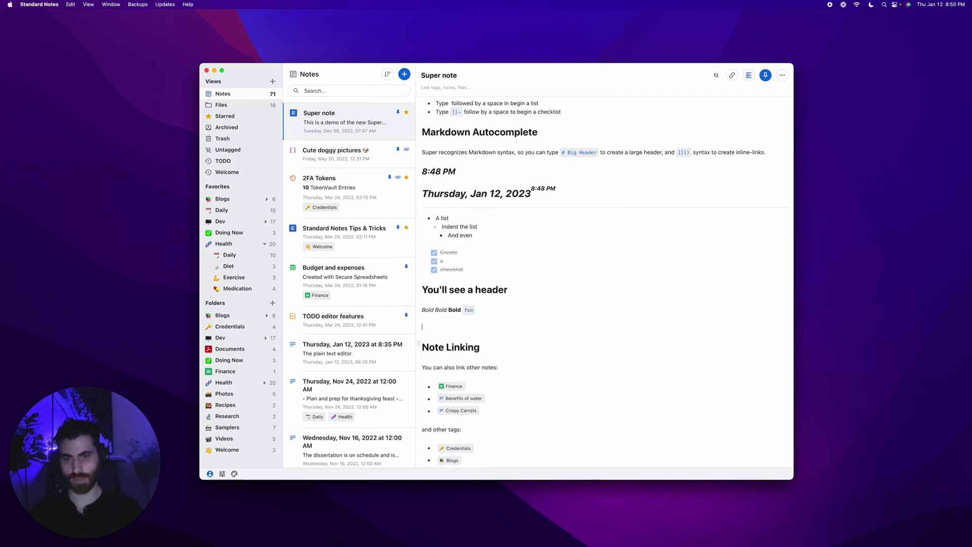
# - Insert a /code block containing the lines Foo and bar, then exit it
pyautogui.write('/code')
pyautogui.press('Return')
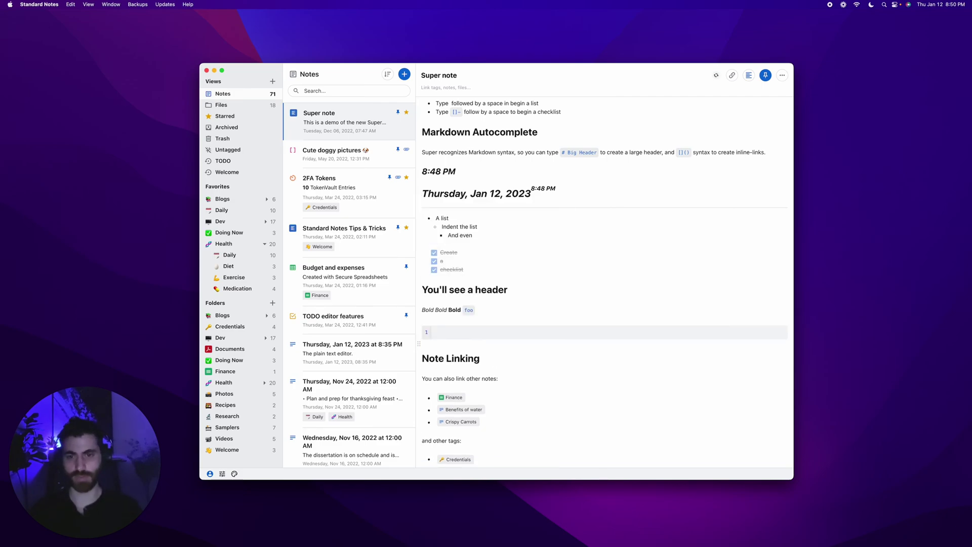
pyautogui.write('Foo')
pyautogui.press('Return')
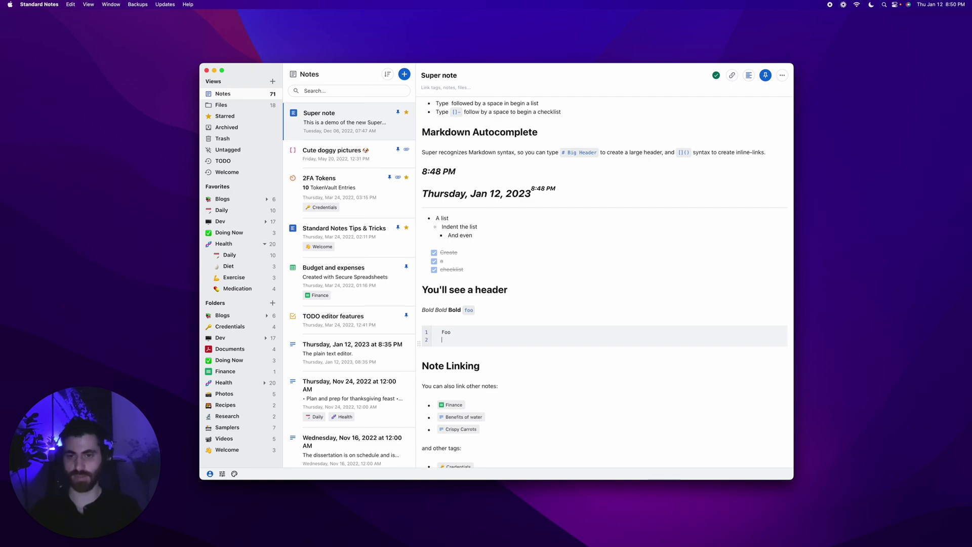
pyautogui.write('bar')
pyautogui.press('Return')
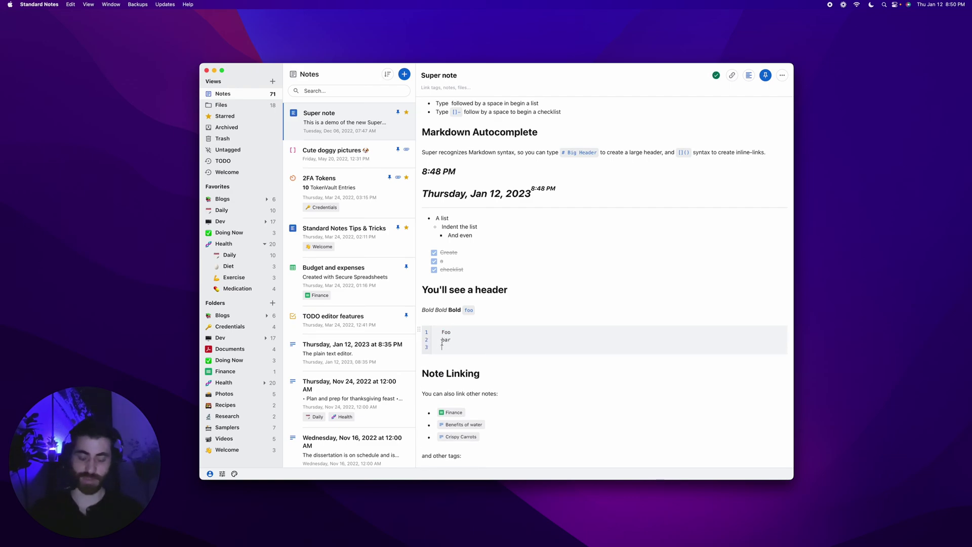
pyautogui.press('Return')
# - Insert a collapsible section titled Title with body lines Content, That and You want to collapse
pyautogui.write('sdf')
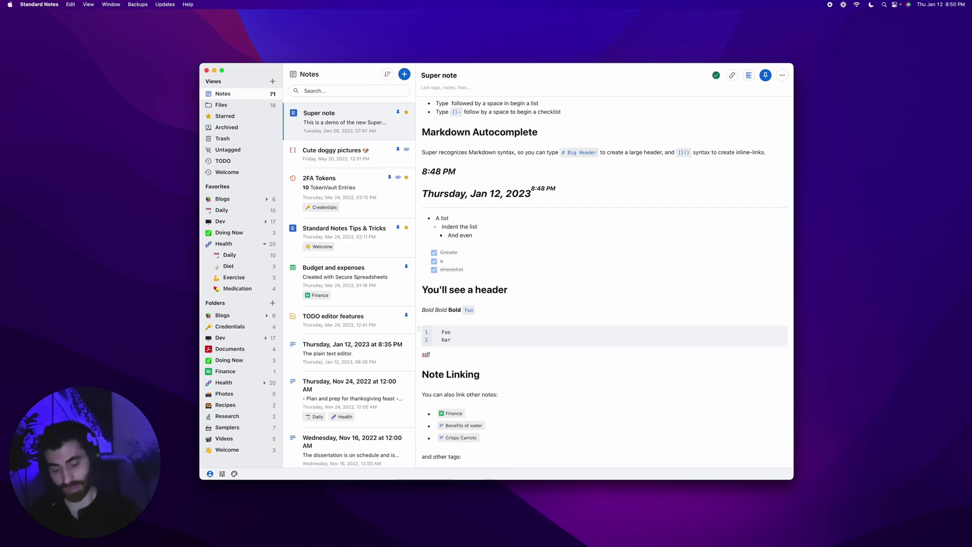
pyautogui.press('BackSpace')
pyautogui.press('BackSpace')
pyautogui.write('/coll')
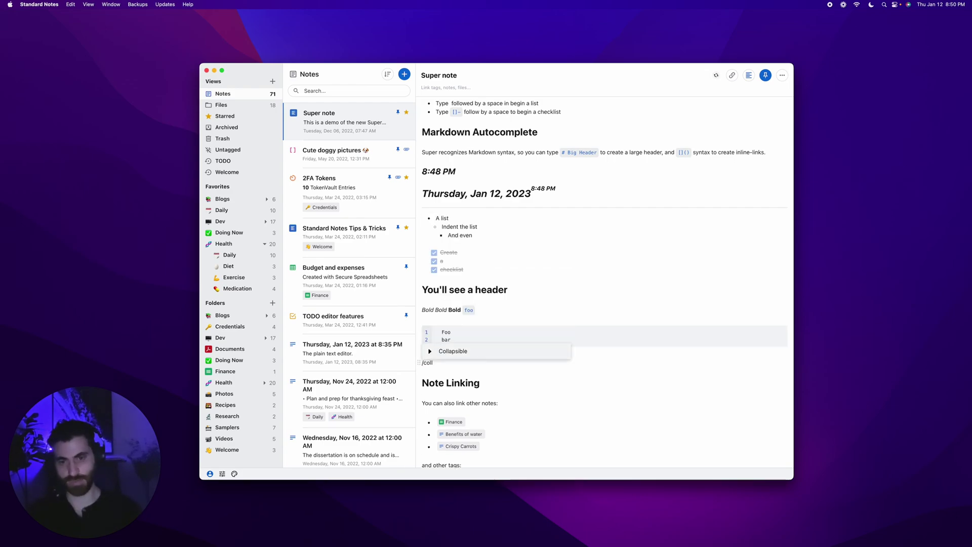
pyautogui.press('Return')
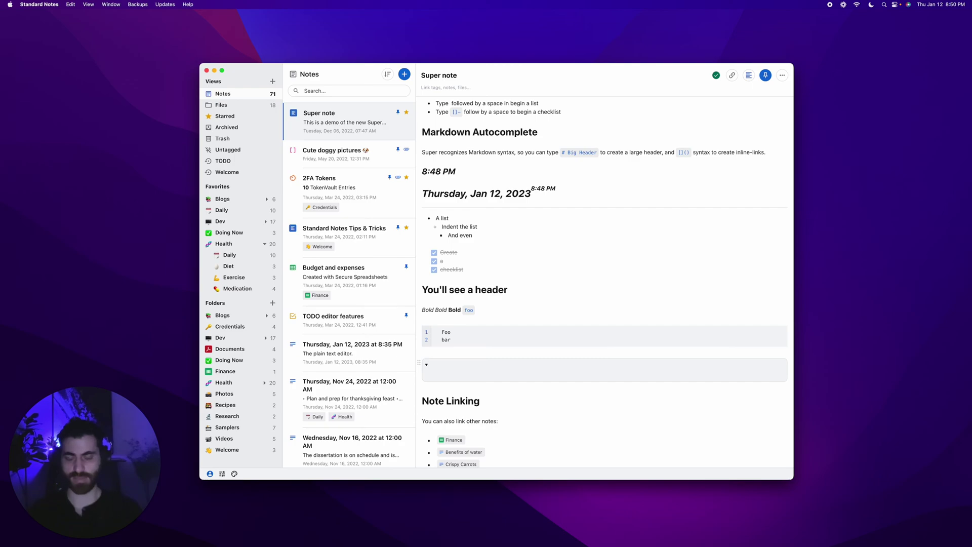
pyautogui.write('Title')
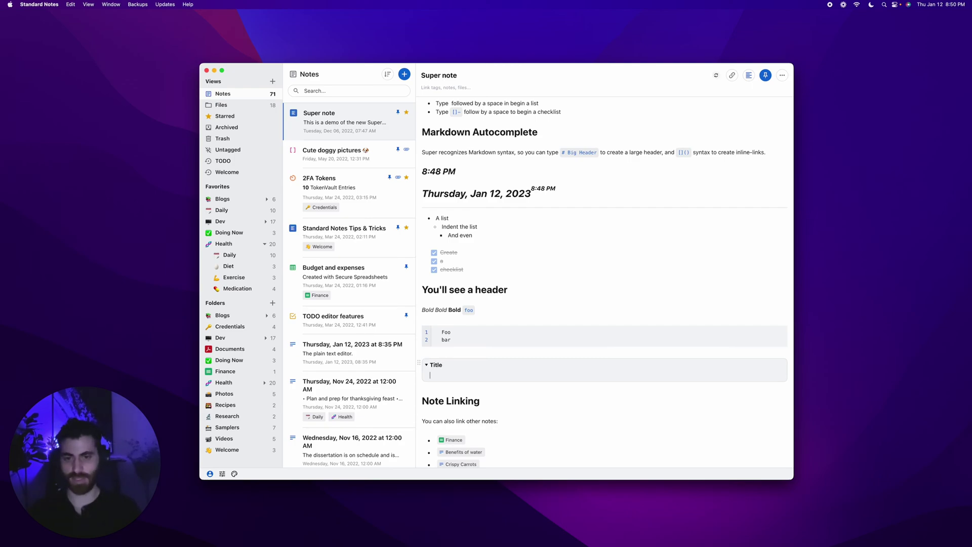
pyautogui.press('Return')
pyautogui.write('Content')
pyautogui.press('Return')
pyautogui.write('That')
pyautogui.press('Return')
pyautogui.write('You want to collapse')
pyautogui.press('Return')
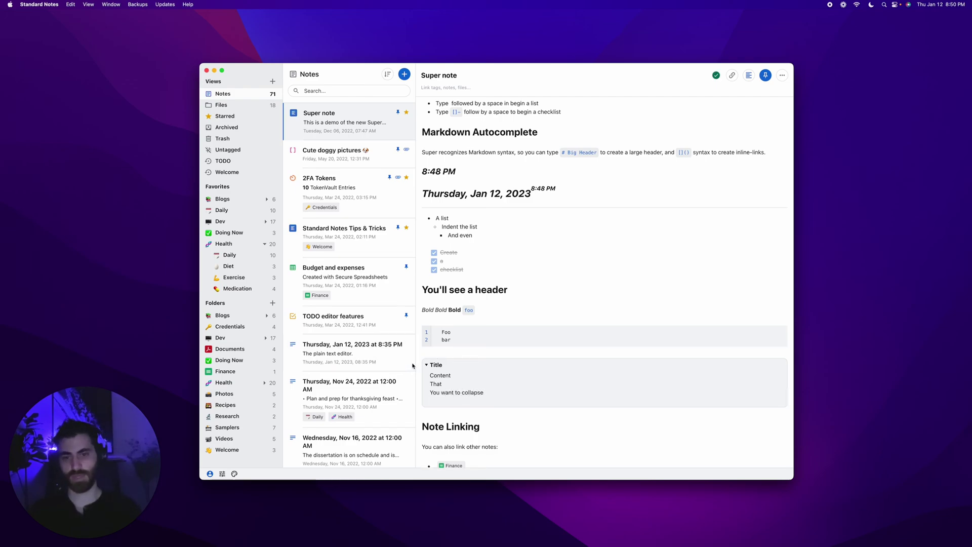
# - Collapse the Title section, expand it again, then collapse it once more
pyautogui.click(427, 365)
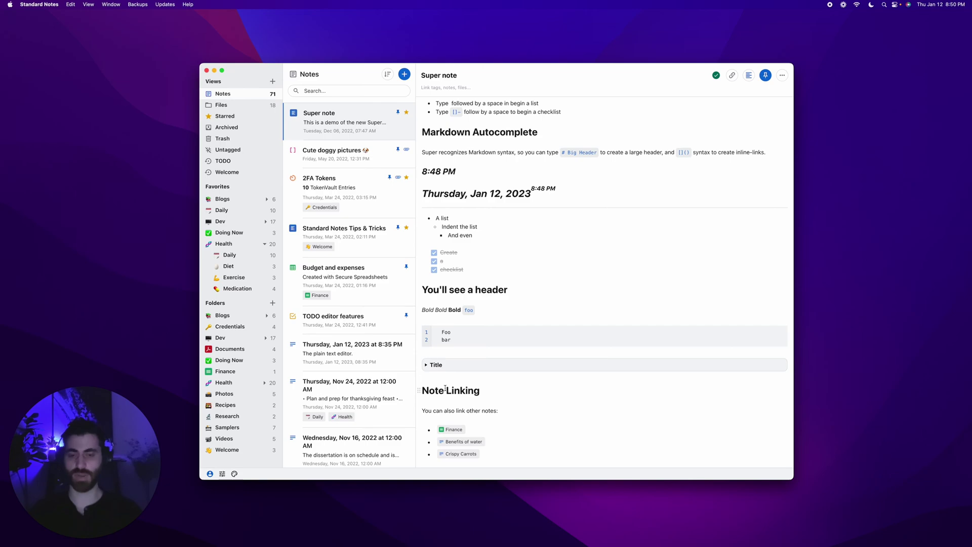
pyautogui.scroll(-3, 442, 388)
pyautogui.scroll(-2, 443, 387)
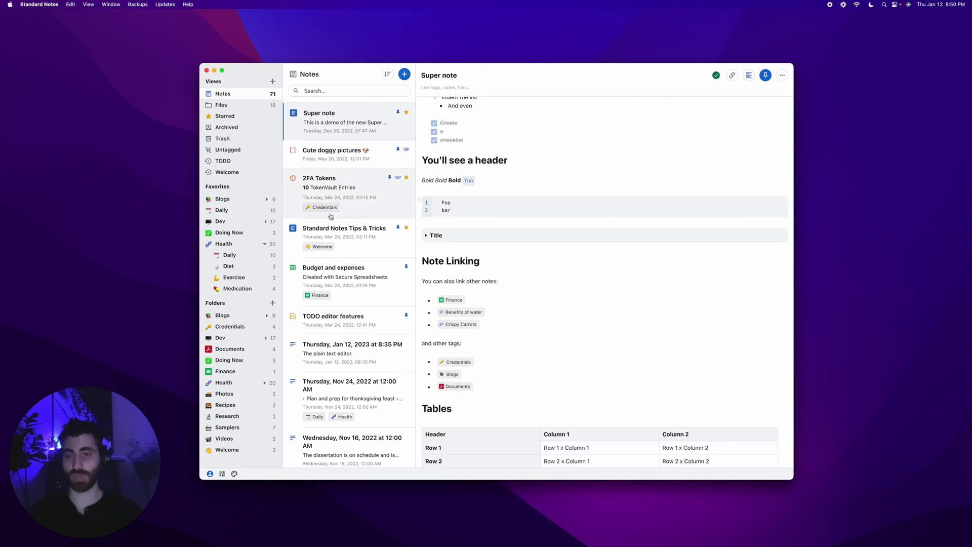
pyautogui.click(426, 237)
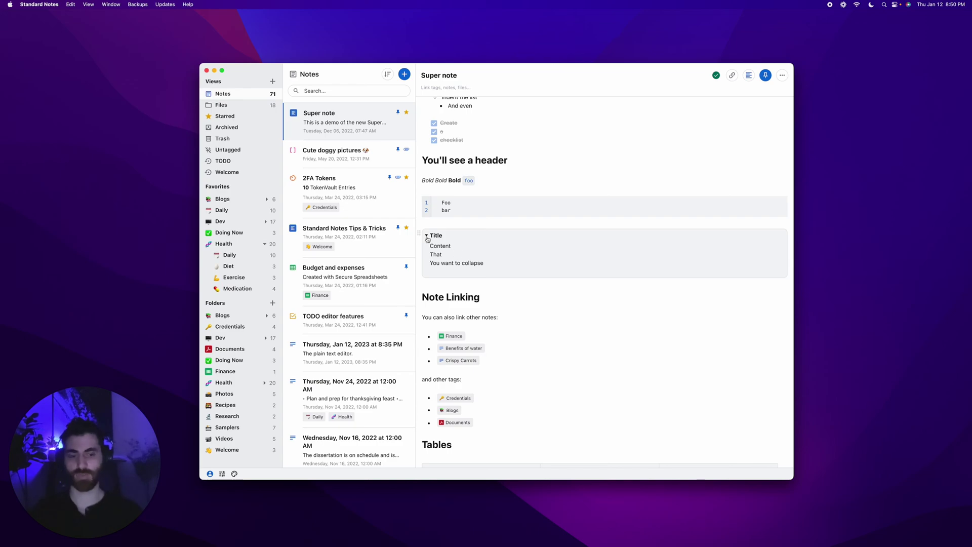
pyautogui.click(427, 236)
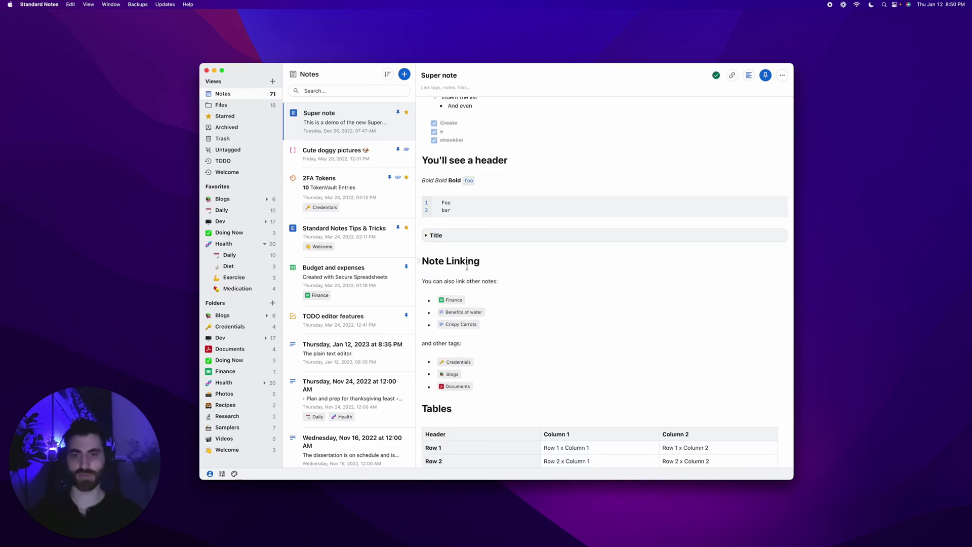
pyautogui.scroll(-2, 467, 267)
pyautogui.scroll(10, 466, 267)
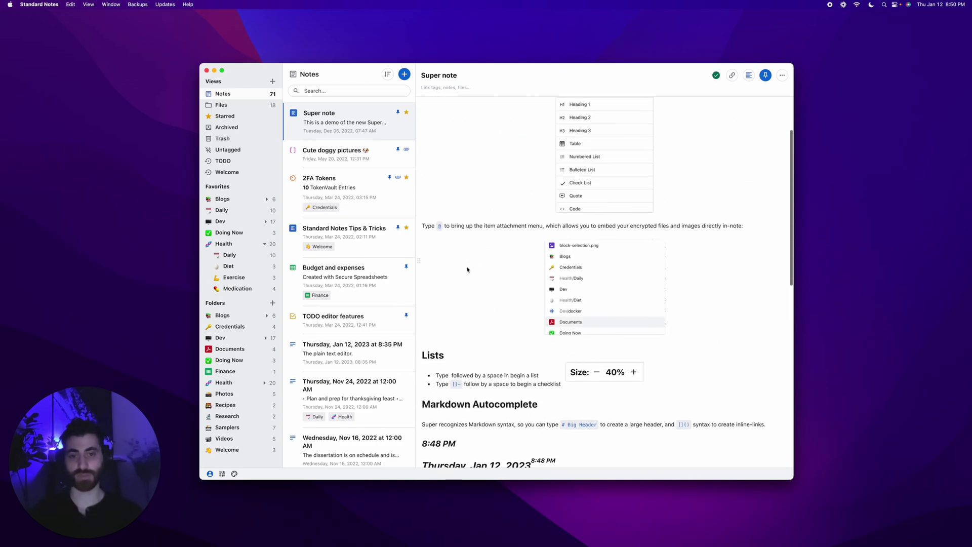
pyautogui.scroll(-10, 467, 269)
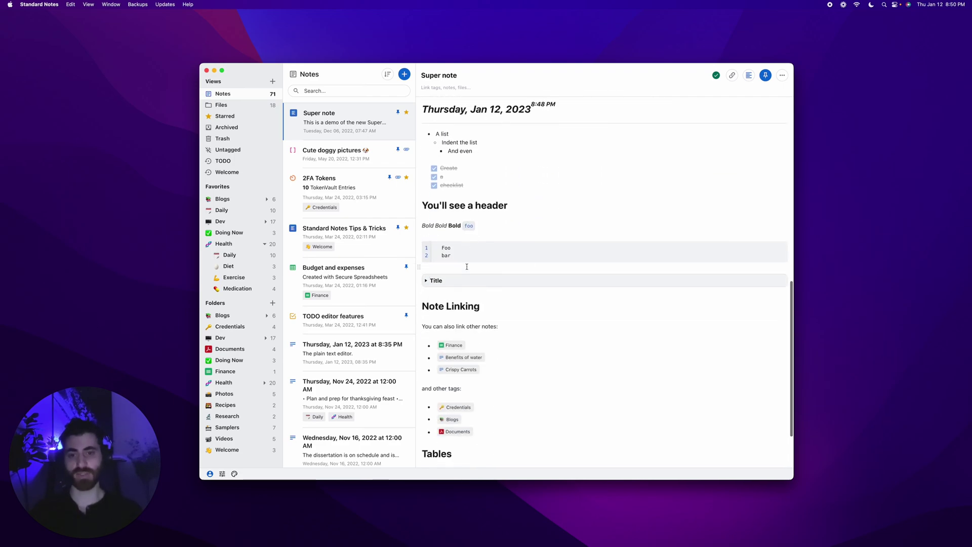
pyautogui.scroll(2, 473, 240)
pyautogui.click(507, 259)
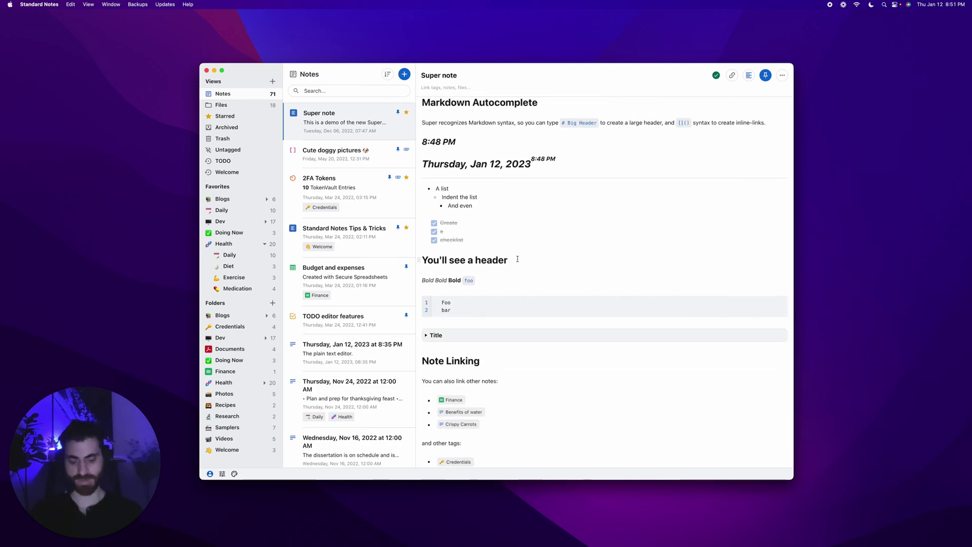
pyautogui.press('Return')
pyautogui.write('@')
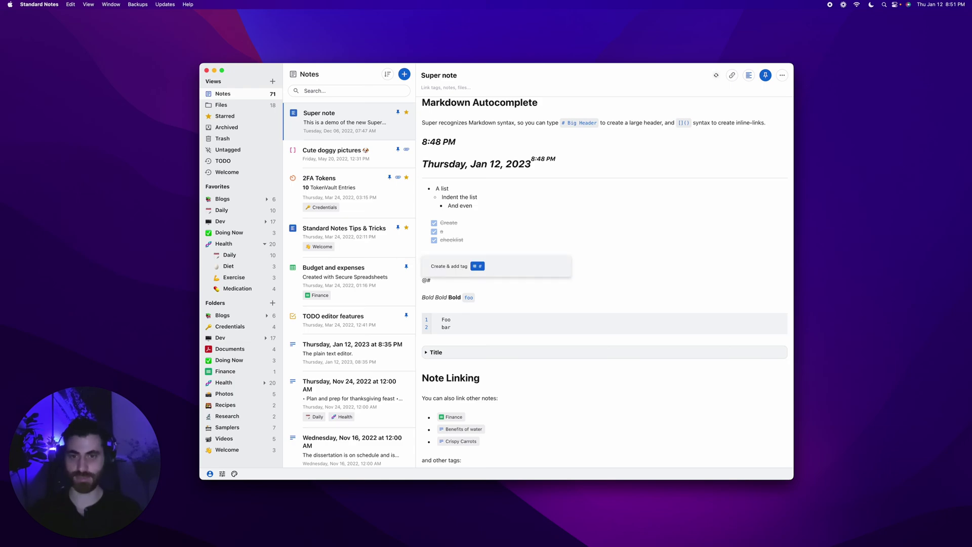
pyautogui.scroll(-10, 524, 227)
pyautogui.scroll(8, 523, 227)
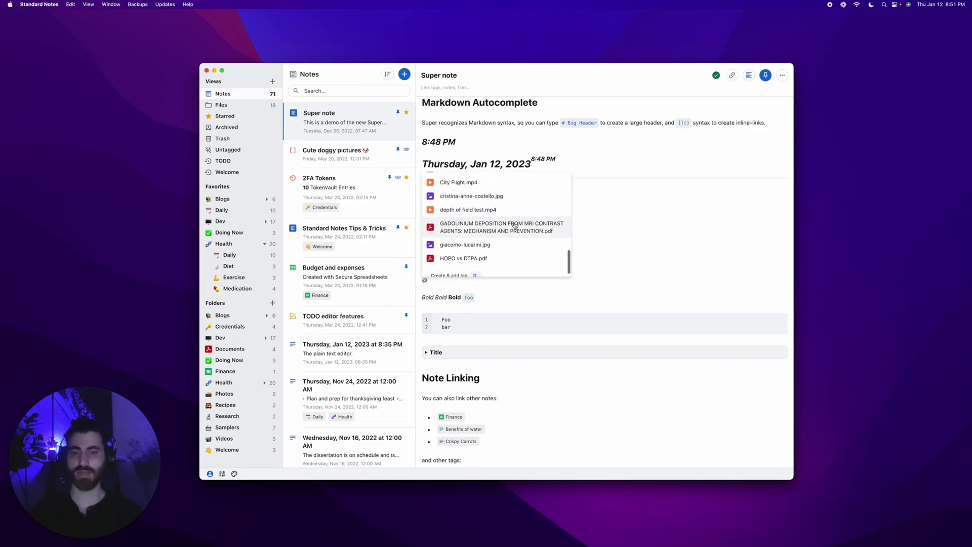
pyautogui.scroll(3, 513, 227)
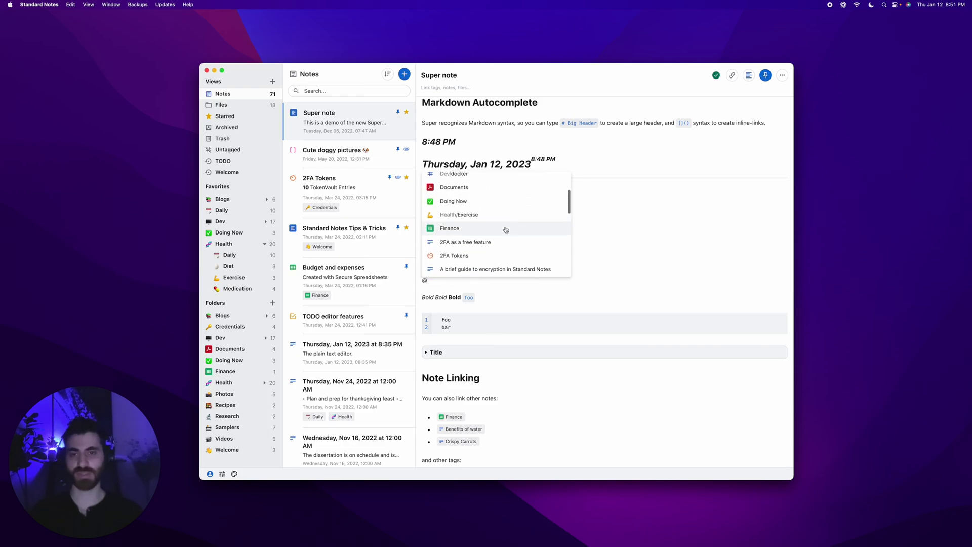
pyautogui.scroll(-12, 483, 232)
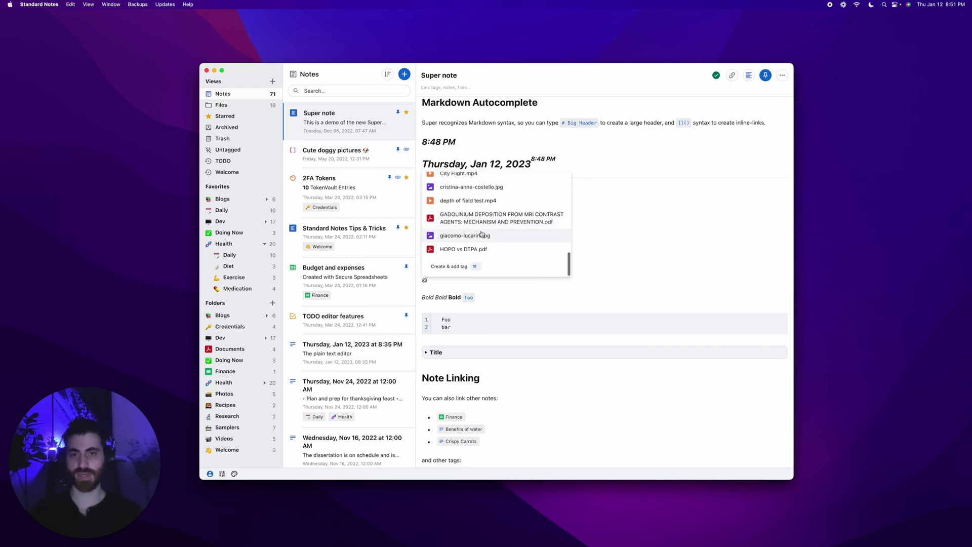
pyautogui.click(487, 236)
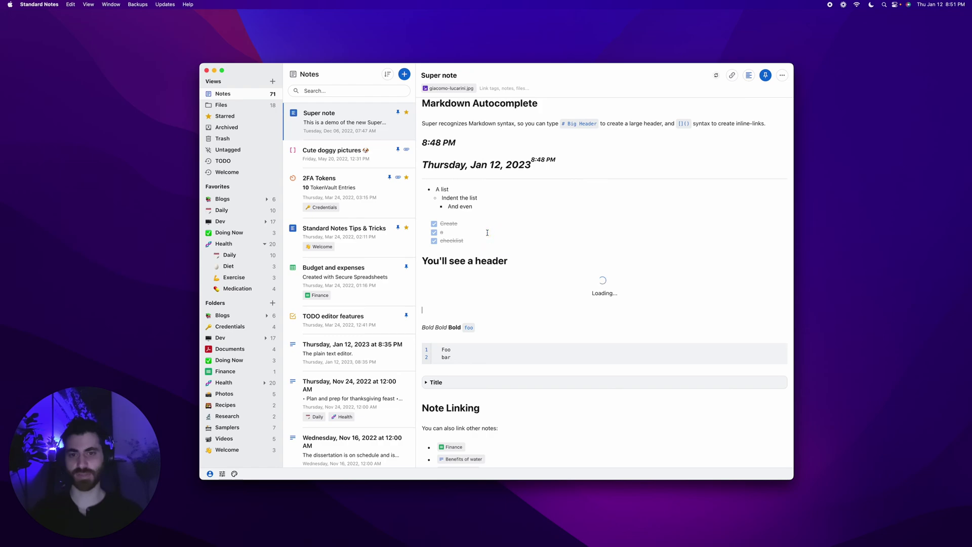
pyautogui.scroll(5, 497, 240)
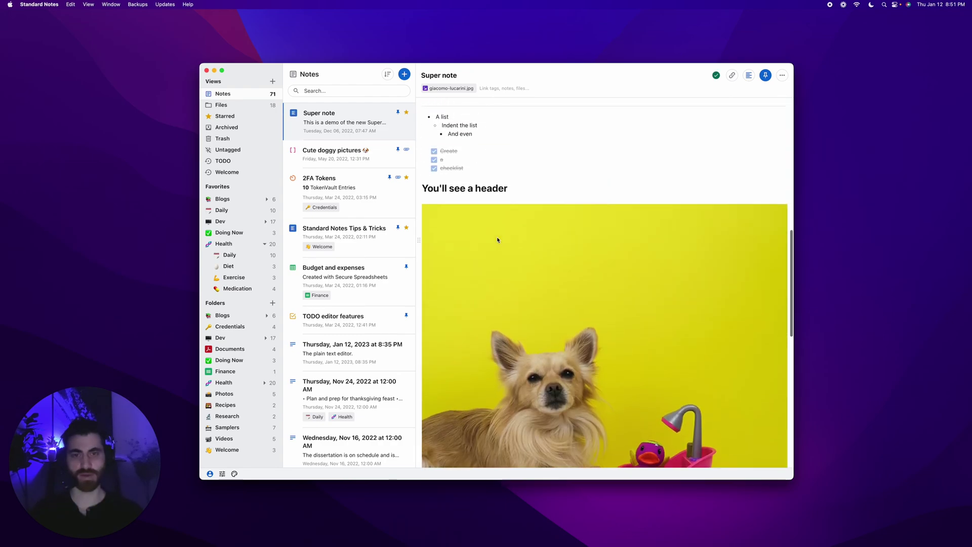
pyautogui.scroll(-7, 504, 267)
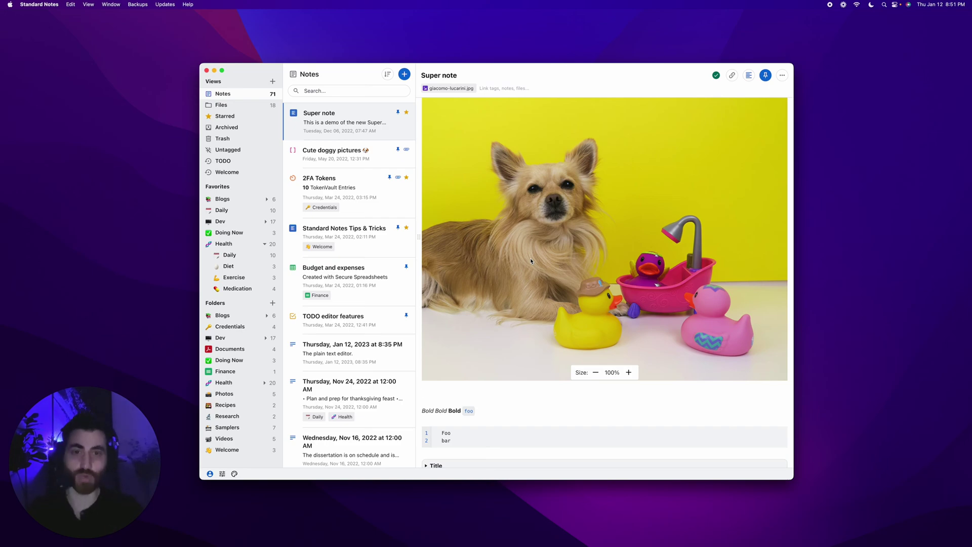
pyautogui.scroll(-10, 530, 258)
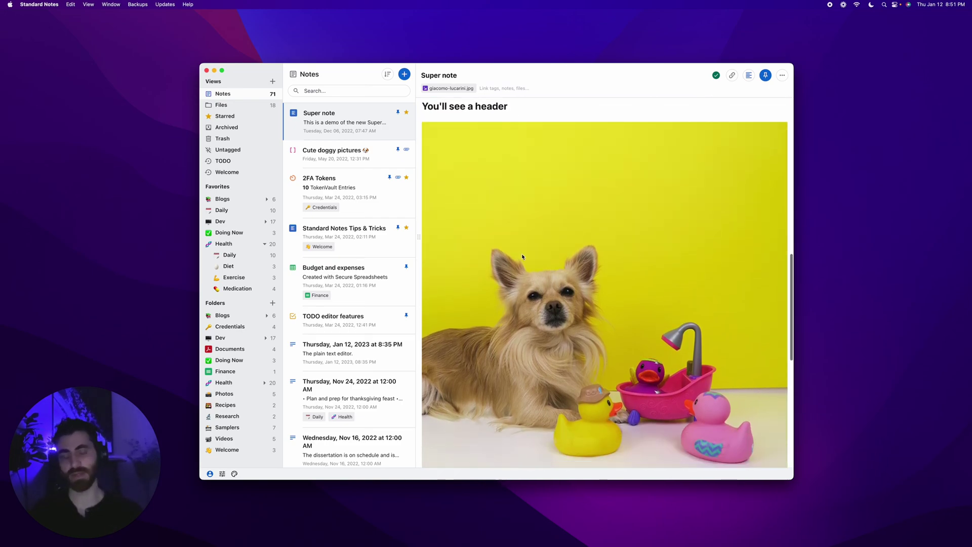
pyautogui.scroll(-3, 522, 257)
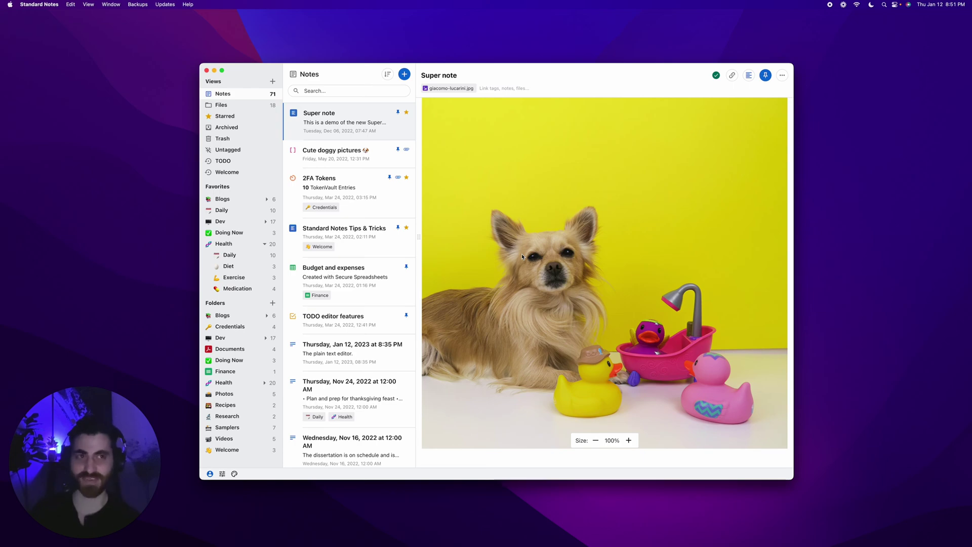
pyautogui.scroll(-5, 522, 257)
pyautogui.scroll(6, 522, 257)
pyautogui.scroll(-4, 522, 257)
pyautogui.scroll(-3, 522, 257)
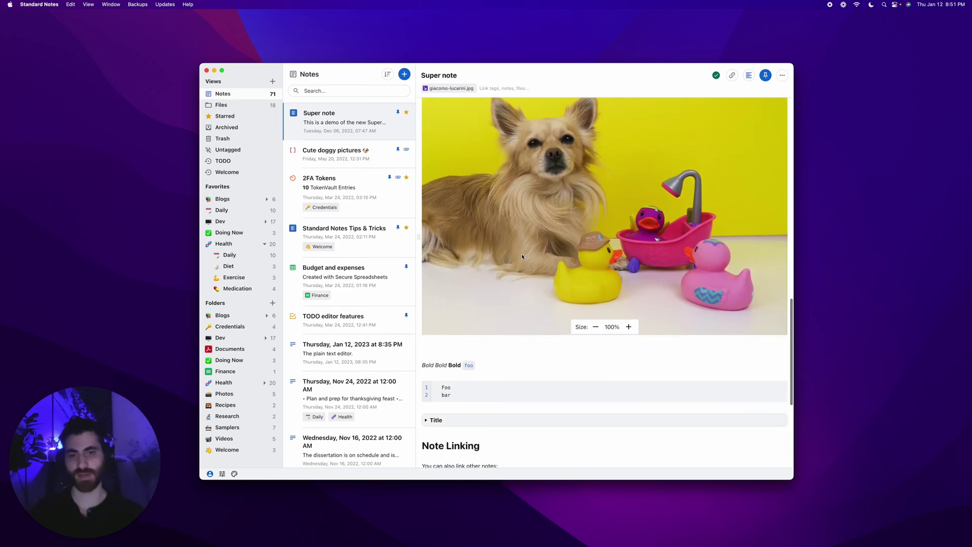
# - Embed City Flight.mp4 via an @ mention on the line below the dog photo
pyautogui.write('@')
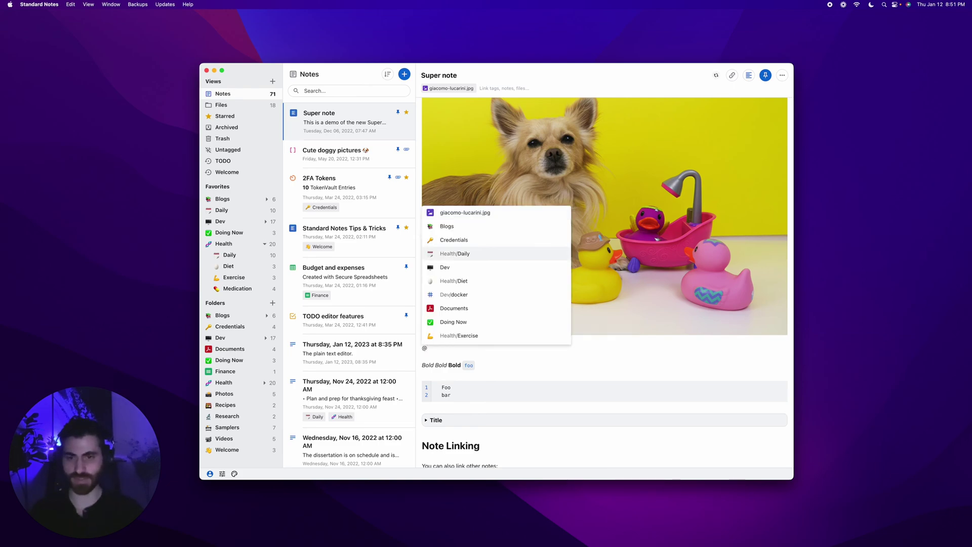
pyautogui.scroll(-5, 519, 244)
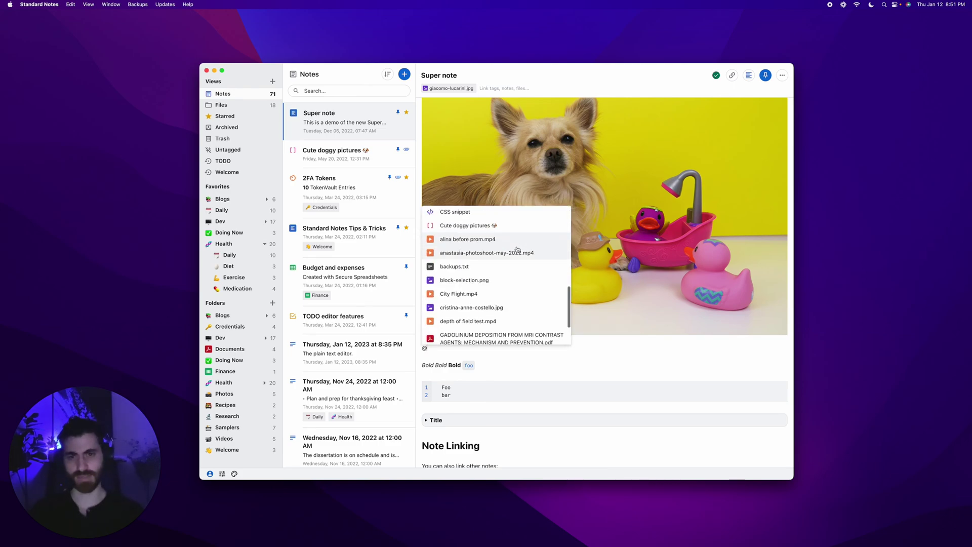
pyautogui.click(485, 286)
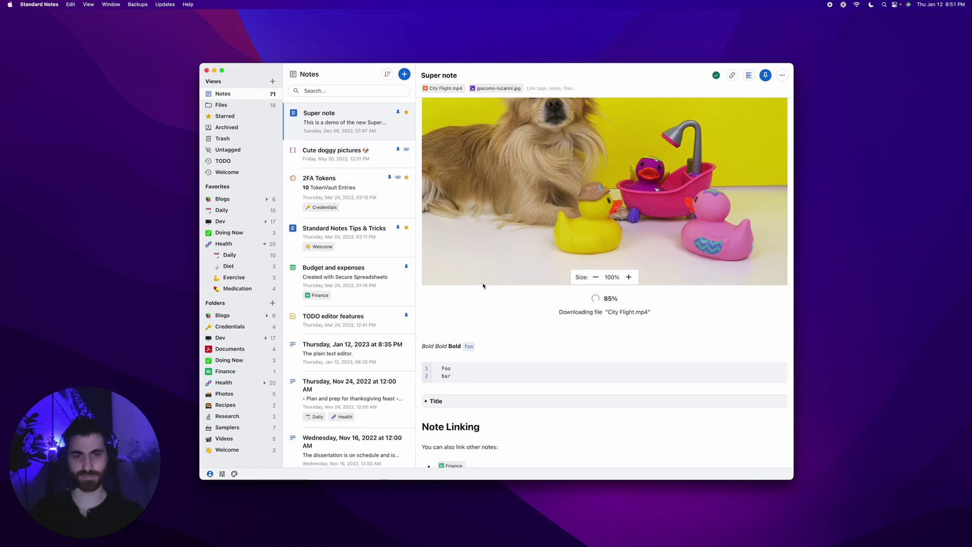
pyautogui.scroll(-3, 491, 284)
pyautogui.scroll(5, 500, 282)
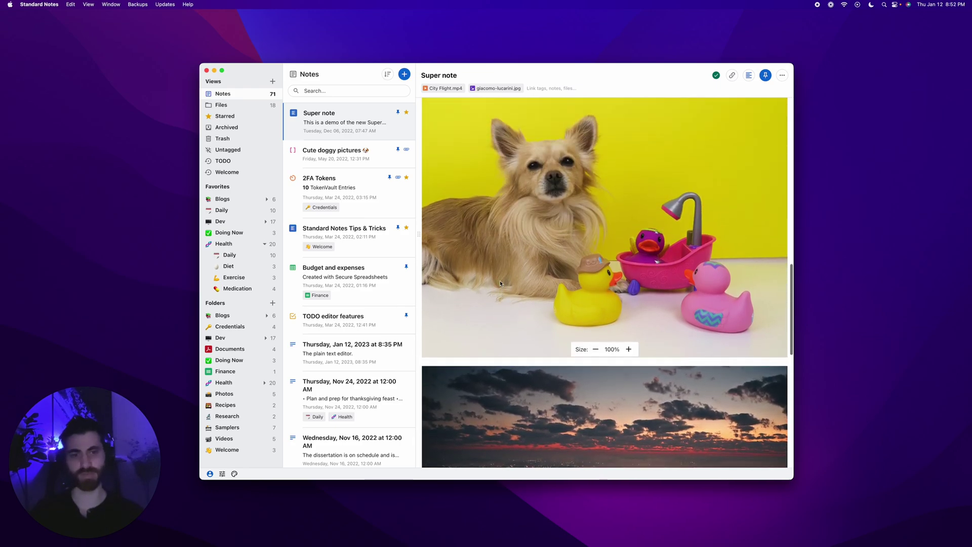
pyautogui.scroll(3, 499, 280)
pyautogui.scroll(-10, 499, 280)
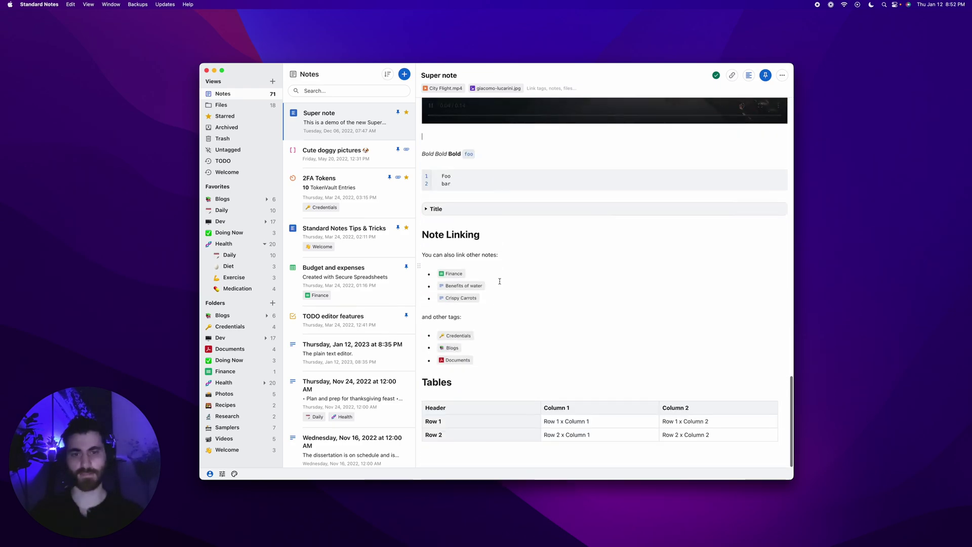
pyautogui.scroll(5, 499, 281)
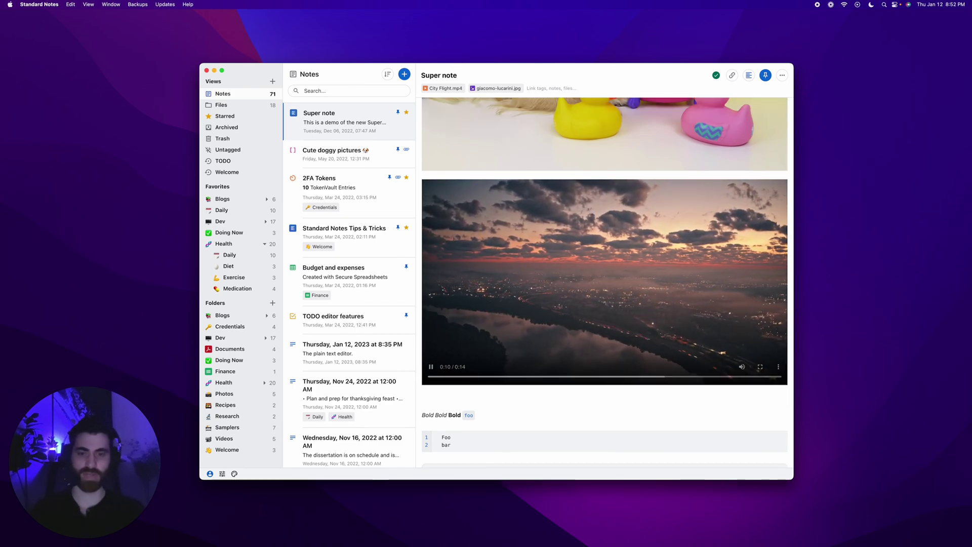
pyautogui.scroll(10, 604, 281)
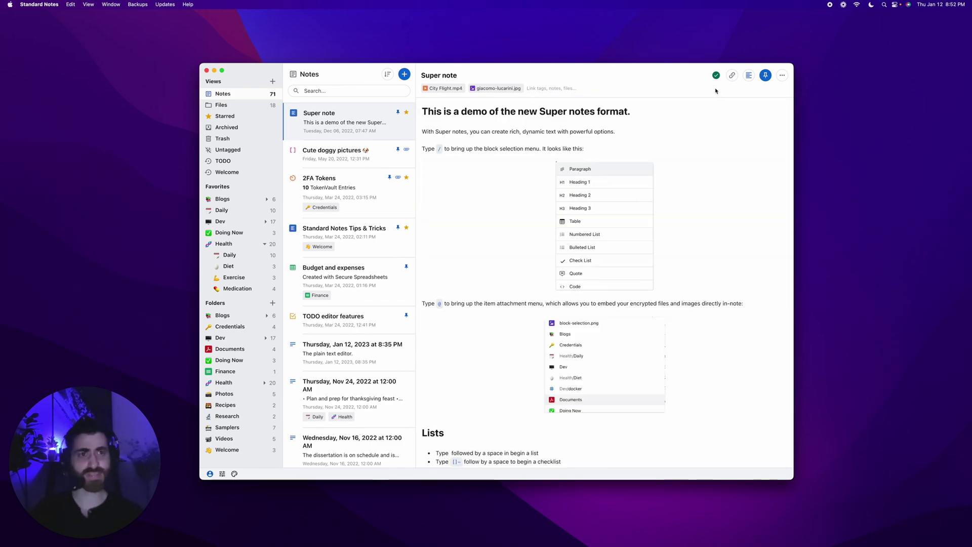
pyautogui.click(749, 77)
pyautogui.click(472, 154)
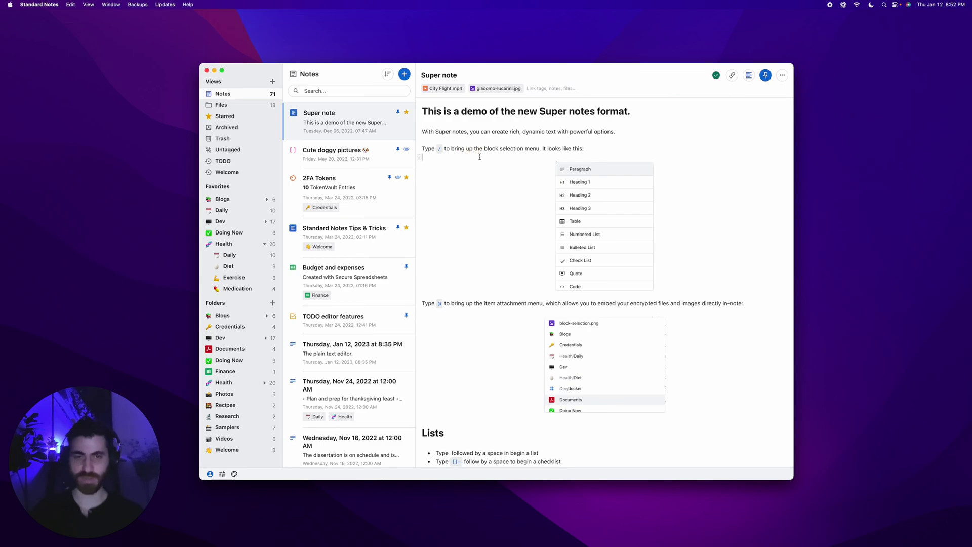
pyautogui.press('super+f')
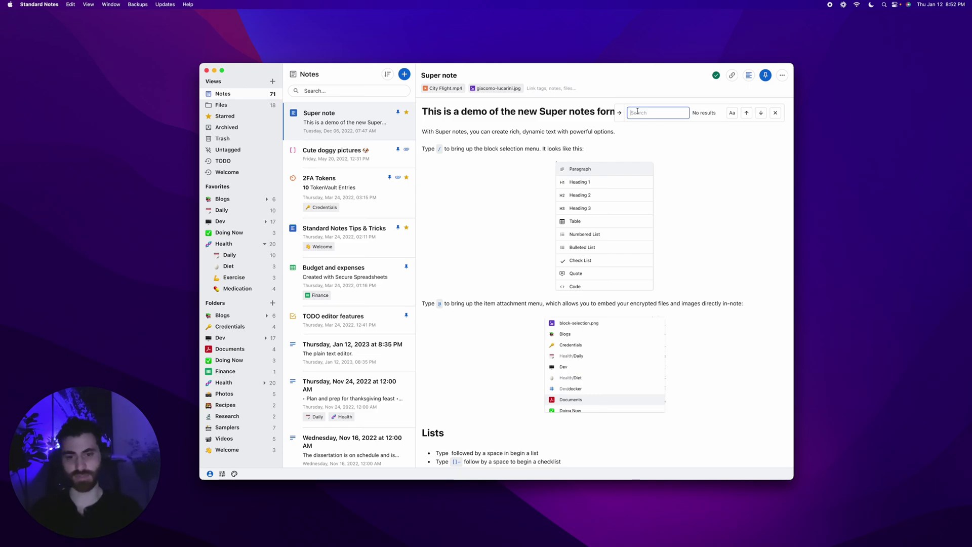
pyautogui.write('space')
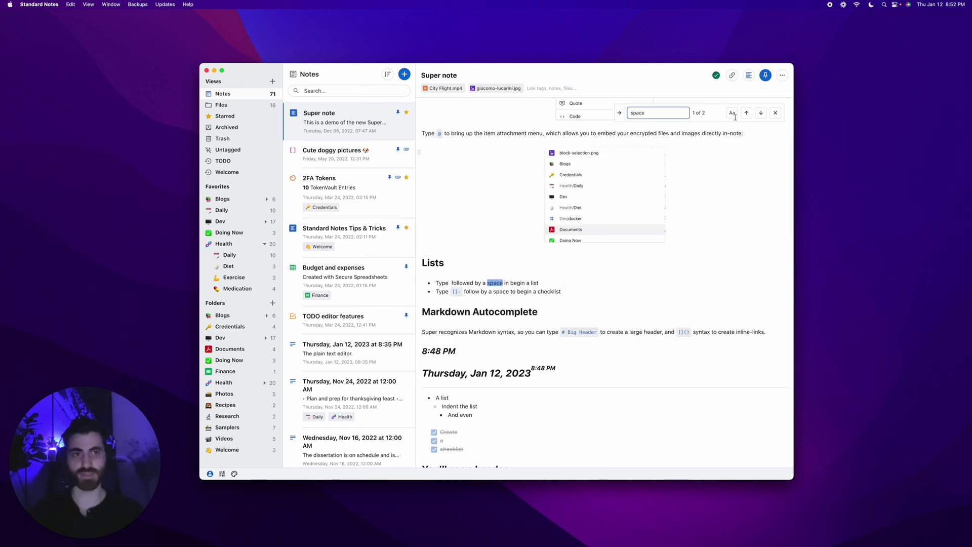
pyautogui.click(620, 113)
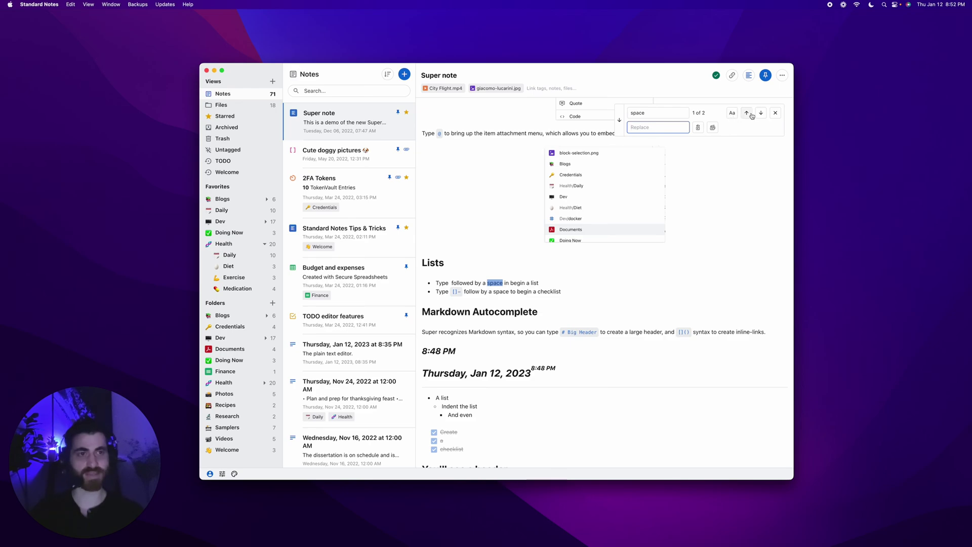
pyautogui.click(773, 114)
pyautogui.scroll(-10, 710, 147)
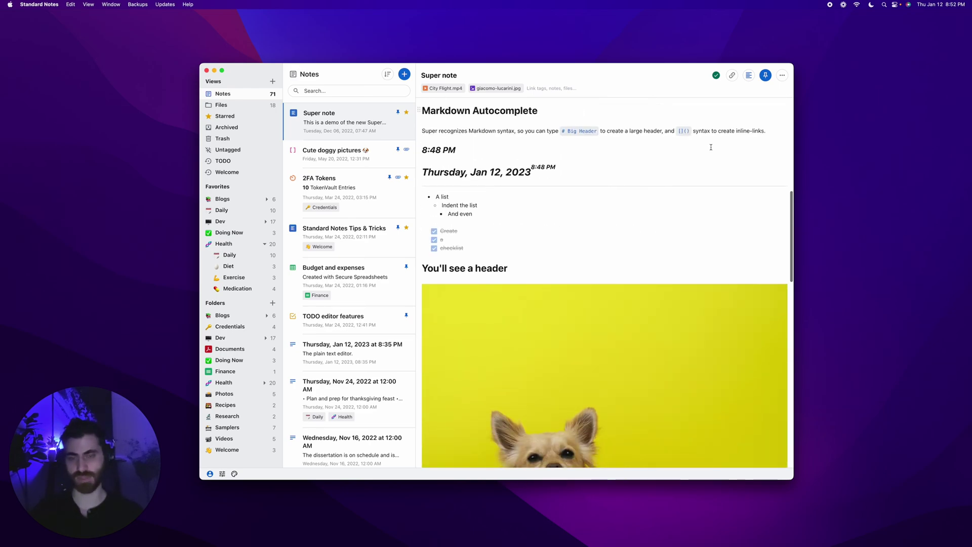
pyautogui.scroll(15, 711, 149)
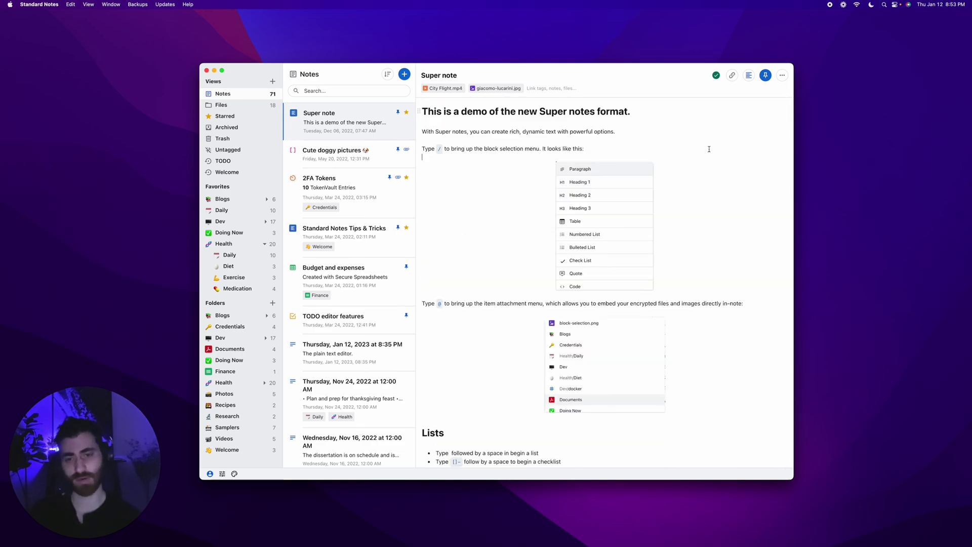
pyautogui.scroll(-5, 690, 153)
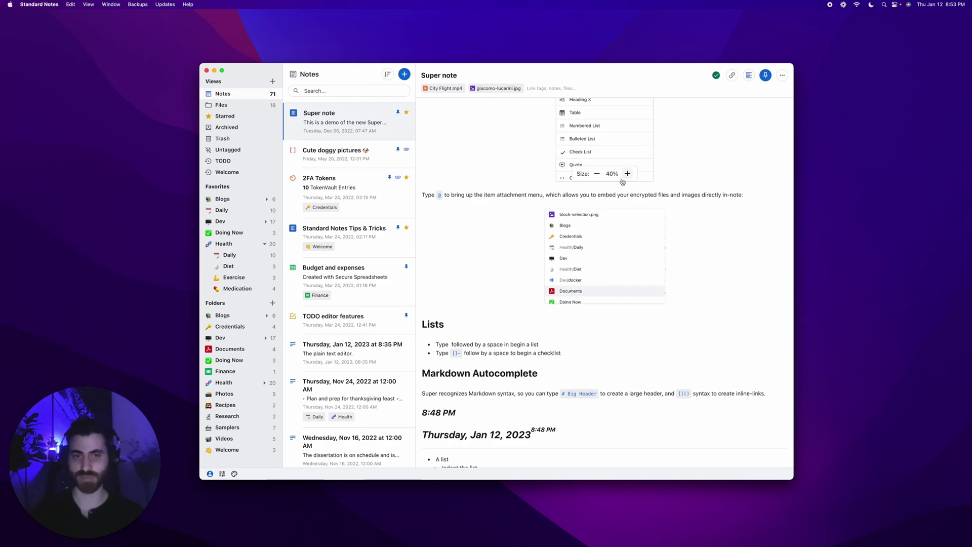
pyautogui.scroll(-8, 617, 192)
pyautogui.scroll(-20, 610, 210)
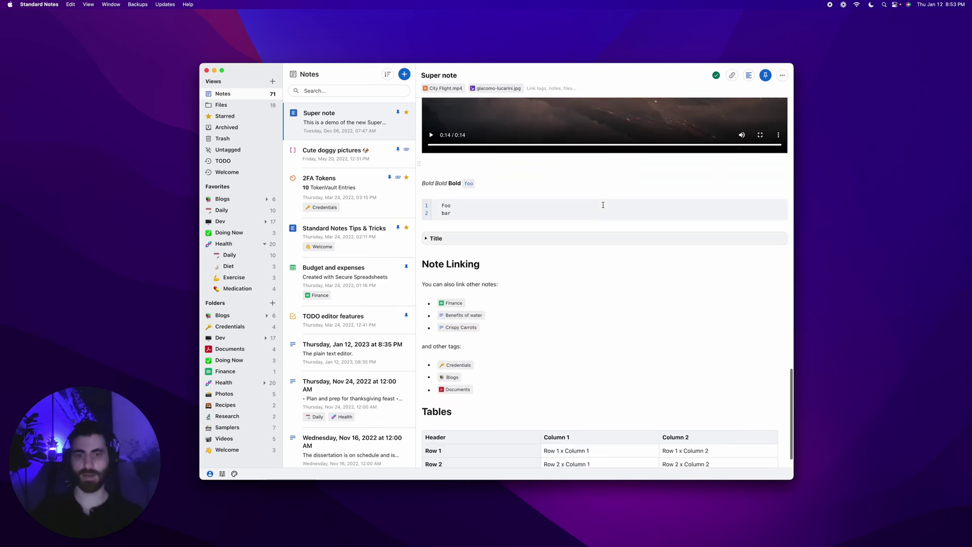
pyautogui.scroll(6, 677, 181)
pyautogui.scroll(15, 676, 182)
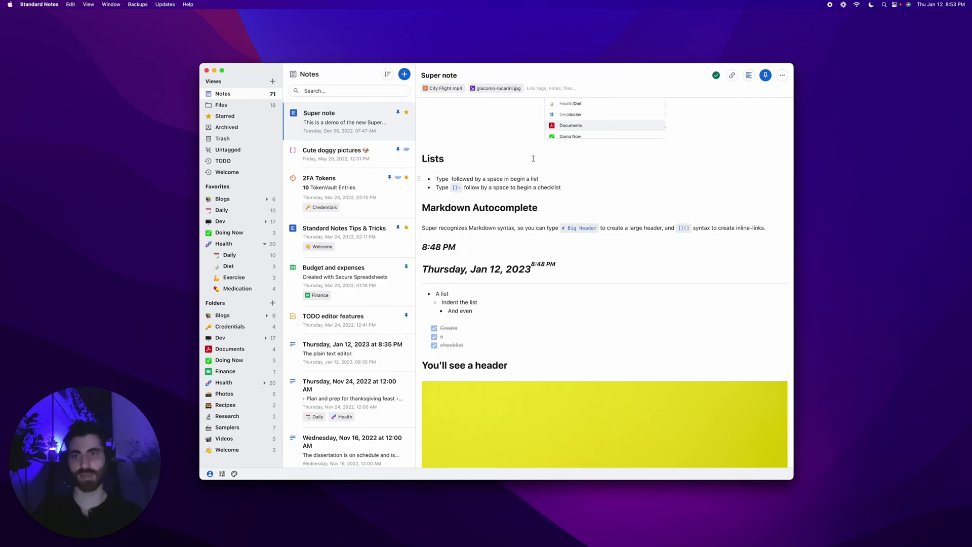
pyautogui.scroll(5, 439, 165)
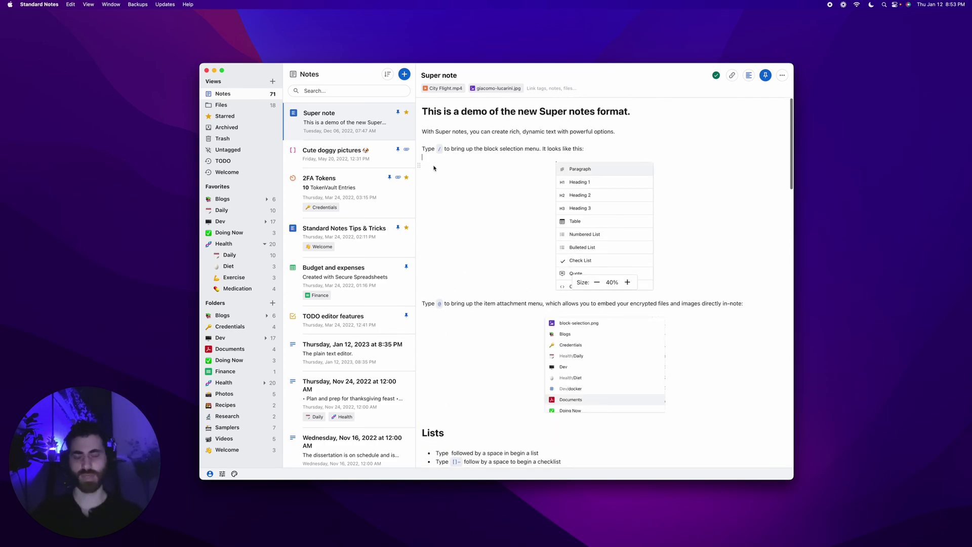
# - Show the note type list (Plain Text, Super, Markdown, Code…) from the toolbar's editor icon
pyautogui.click(749, 76)
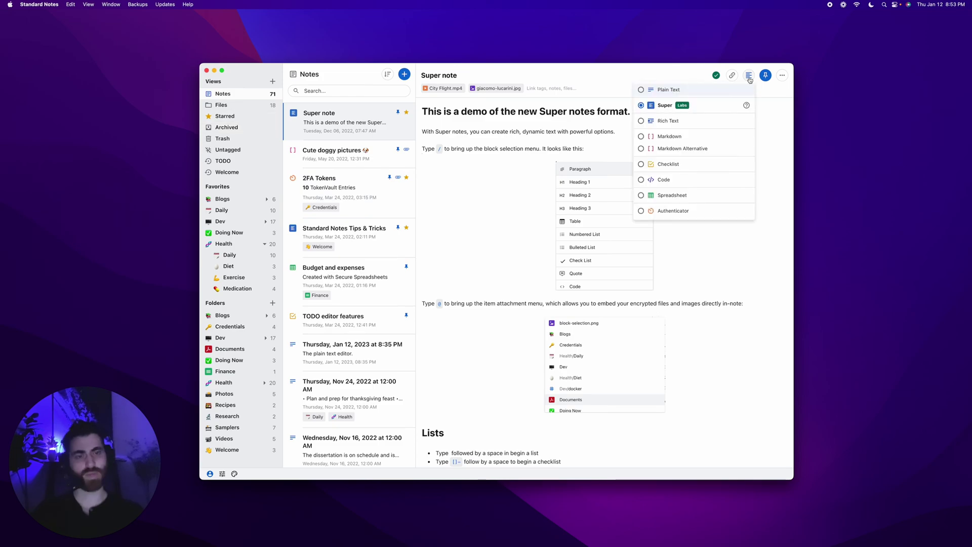